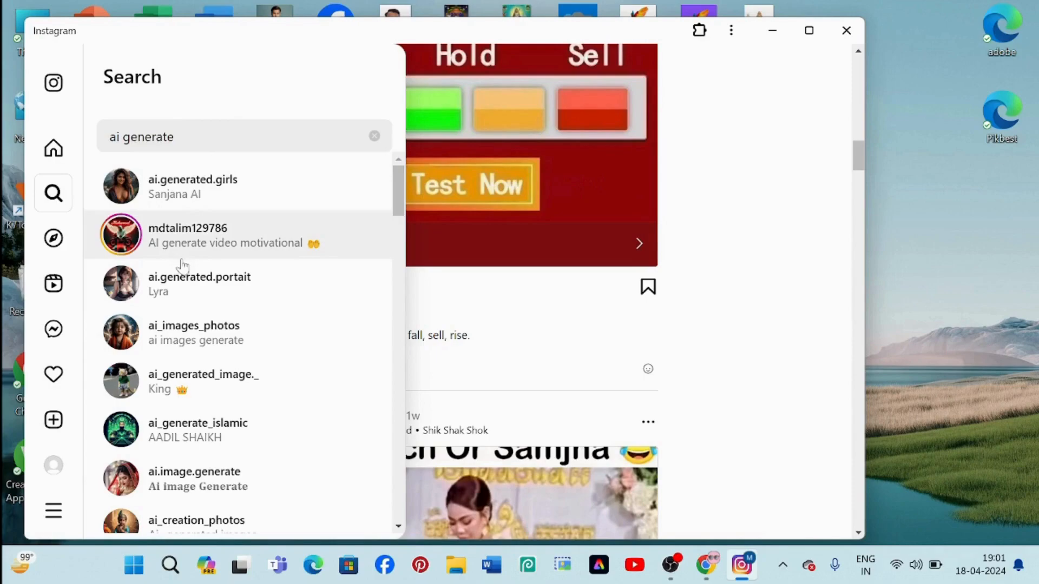
- Look through the account results for "ai generate" and open the ai.generated.girls profile
scroll(170, 286, "down", 3)
scroll(172, 277, "down", 10)
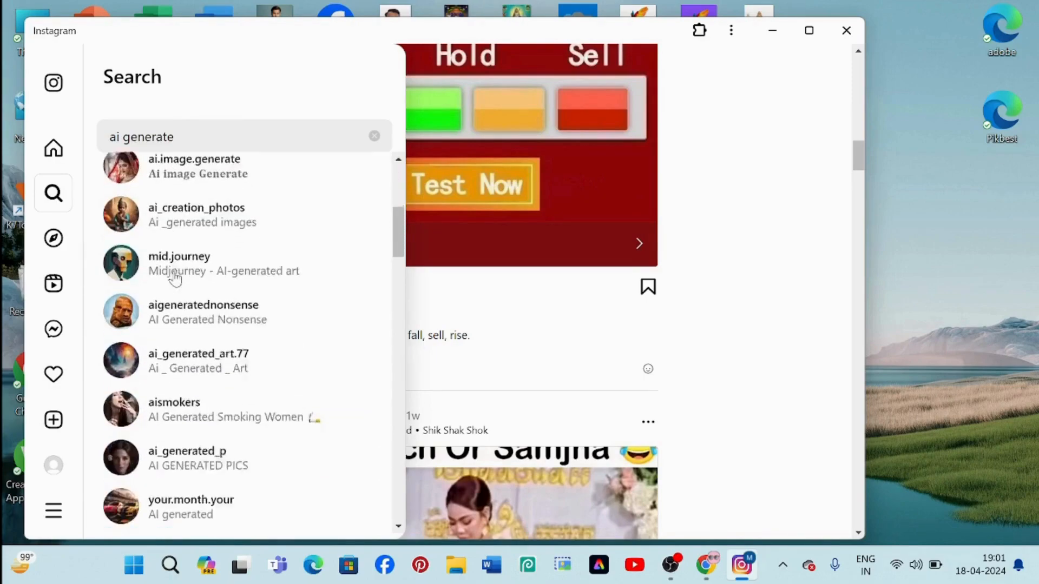
scroll(188, 348, "up", 12)
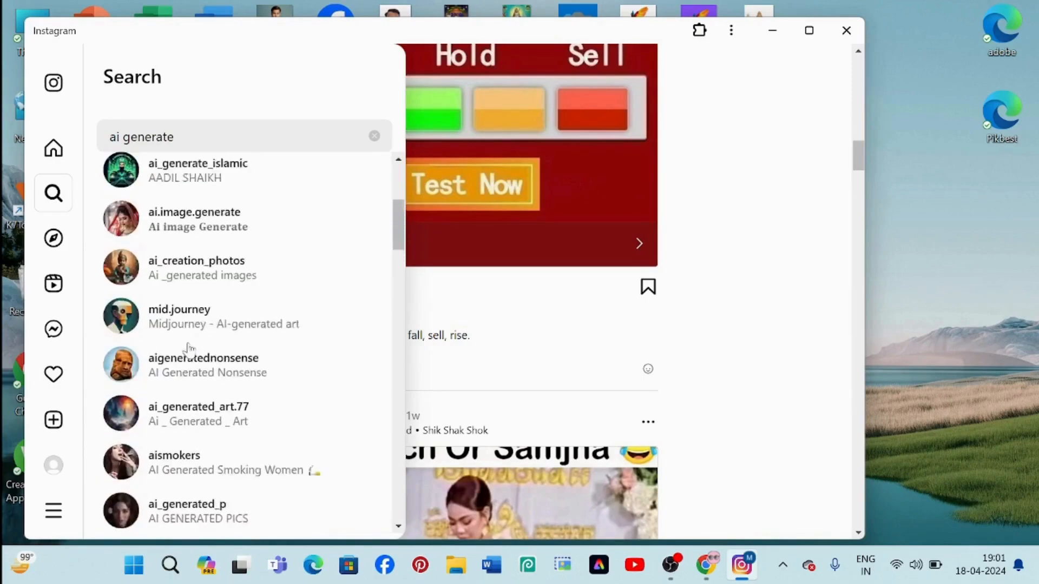
left_click(200, 195)
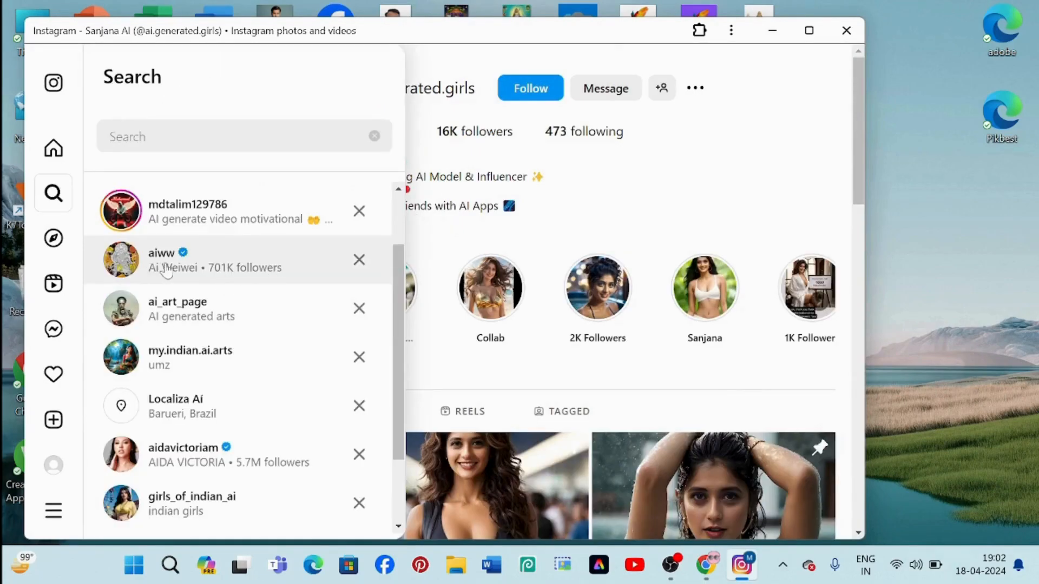
- Examine the AI-related accounts in the recent searches and close the Instagram window
scroll(206, 284, "down", 5)
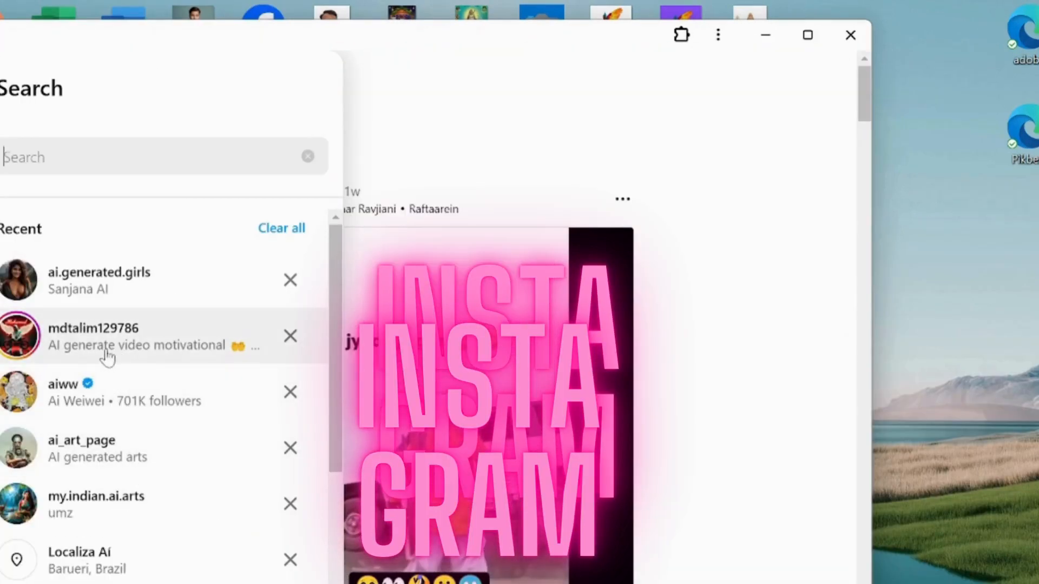
scroll(167, 356, "down", 2)
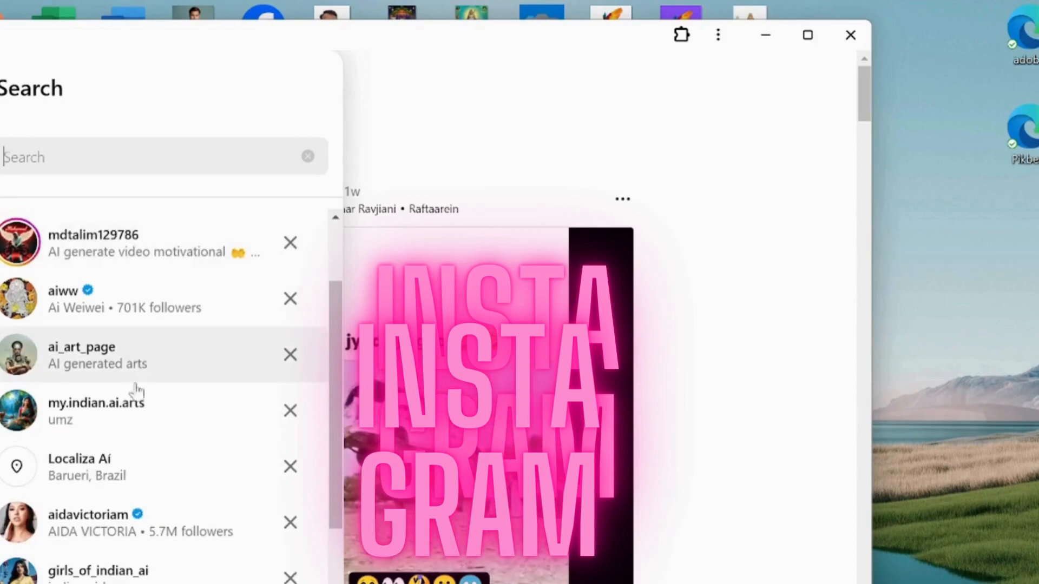
scroll(132, 427, "up", 2)
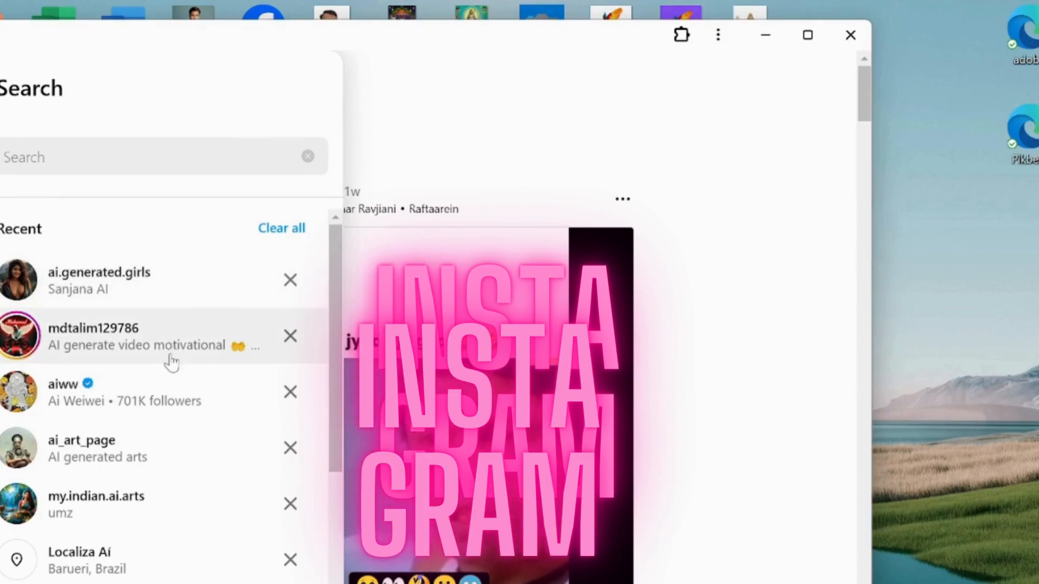
scroll(165, 368, "down", 2)
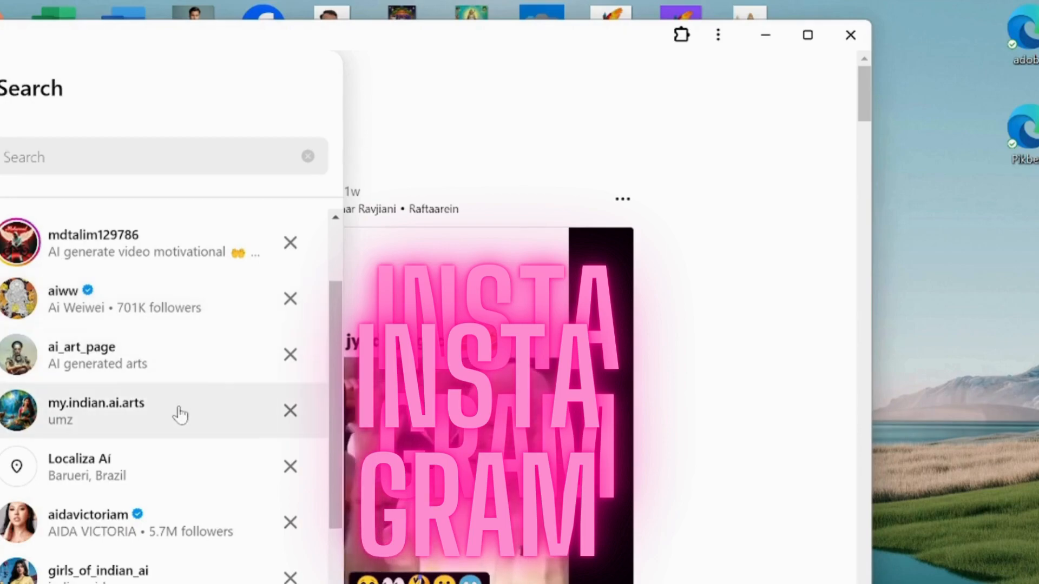
scroll(178, 413, "down", 2)
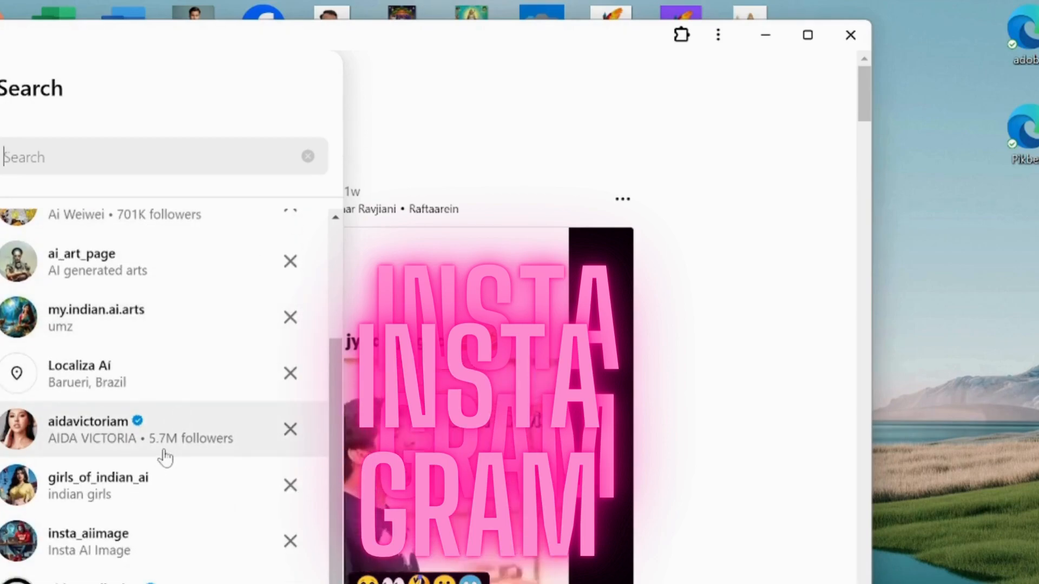
scroll(173, 449, "up", 4)
scroll(118, 405, "up", 1)
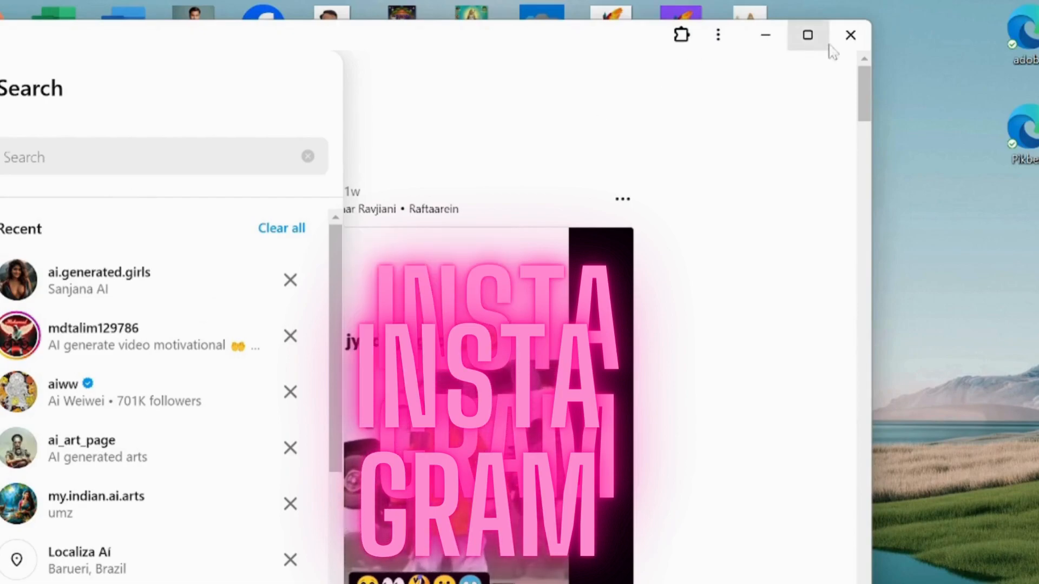
left_click(851, 35)
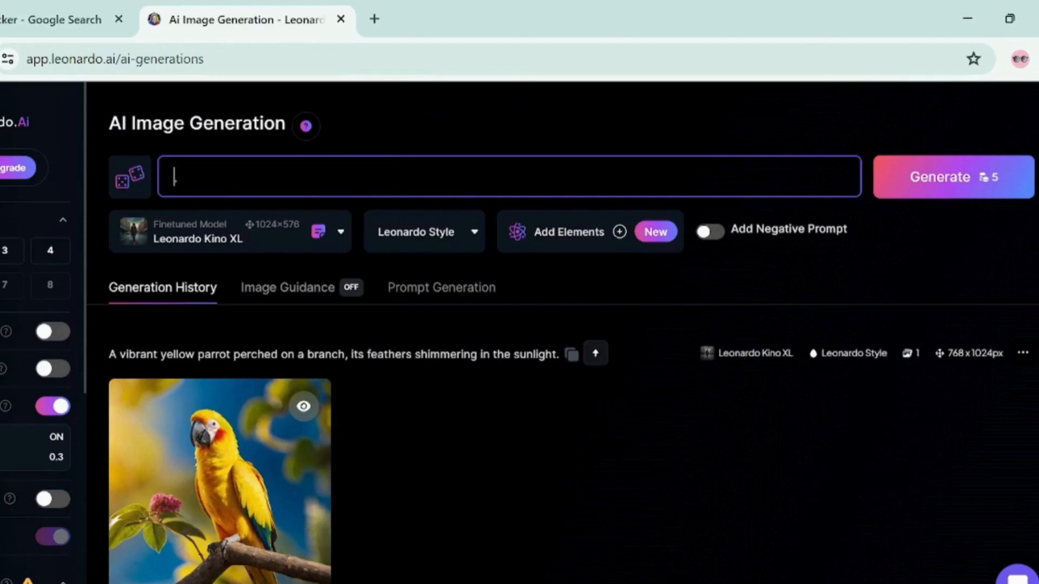
- Try the 1024 × 1024 image size and return to 768 × 1024
scroll(10, 271, "down", 5)
scroll(21, 303, "down", 2)
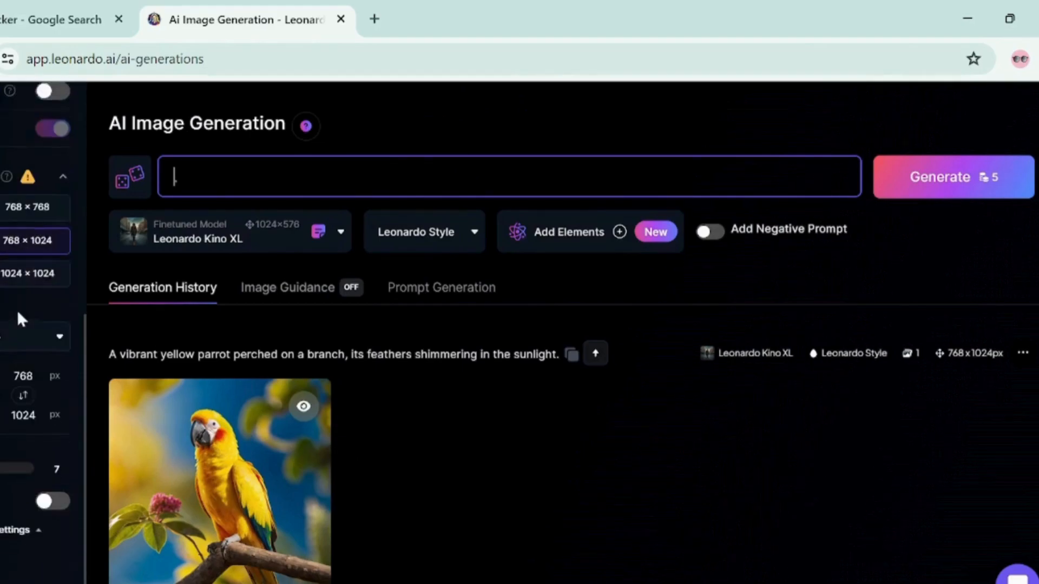
scroll(19, 310, "up", 5)
scroll(19, 304, "down", 2)
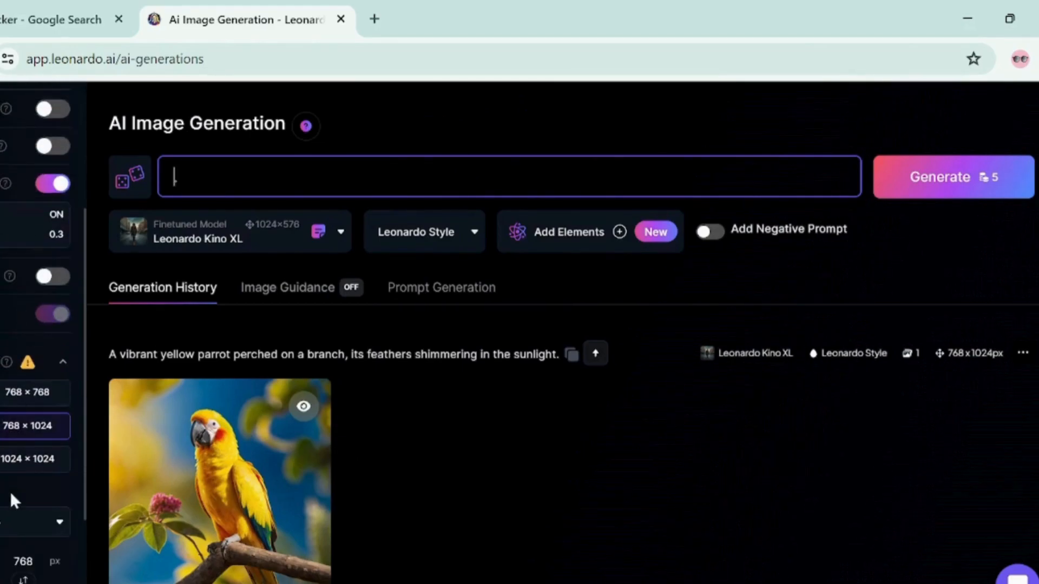
scroll(19, 357, "down", 3)
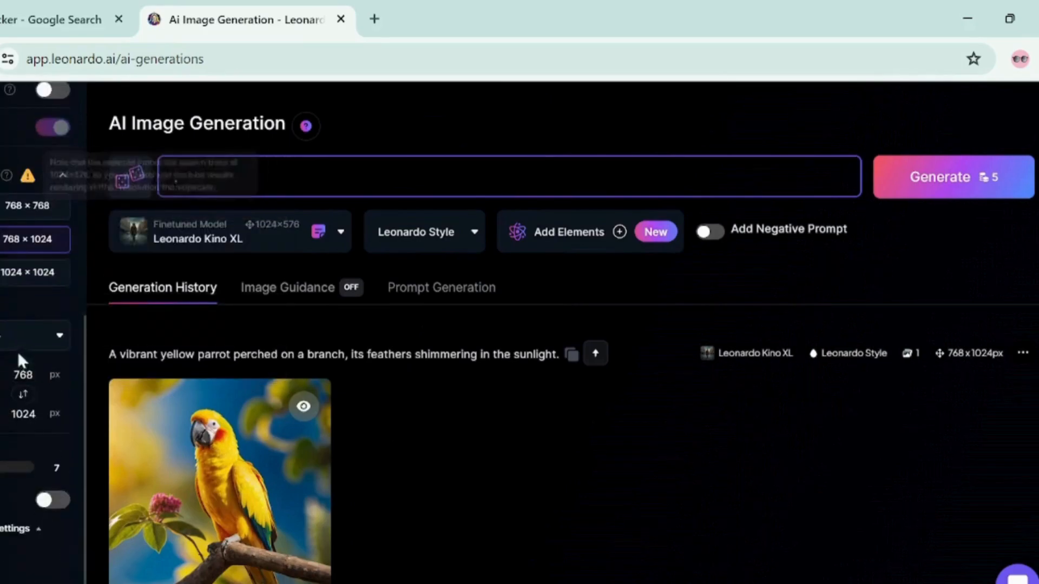
left_click(26, 285)
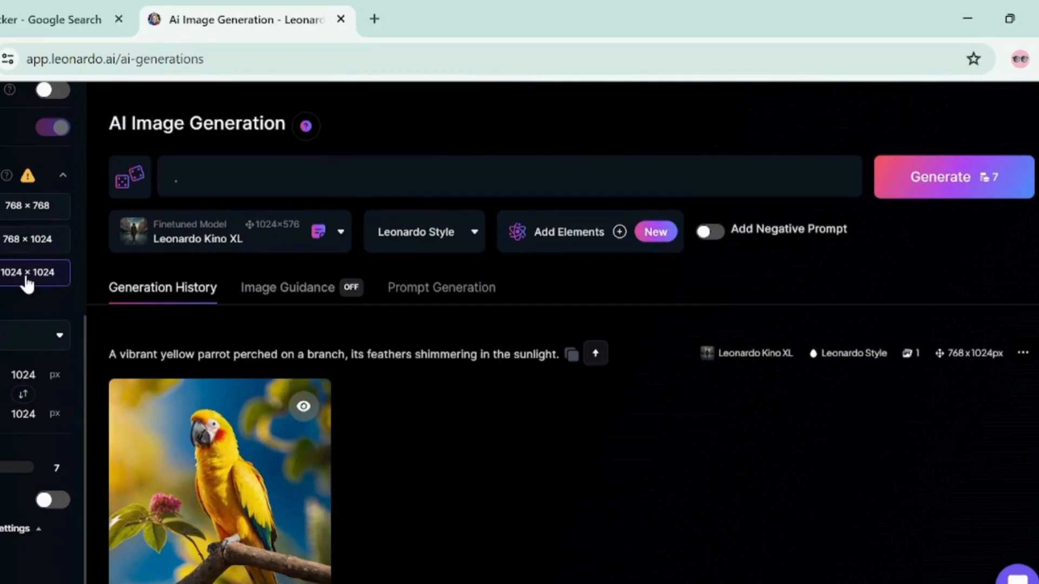
left_click(43, 250)
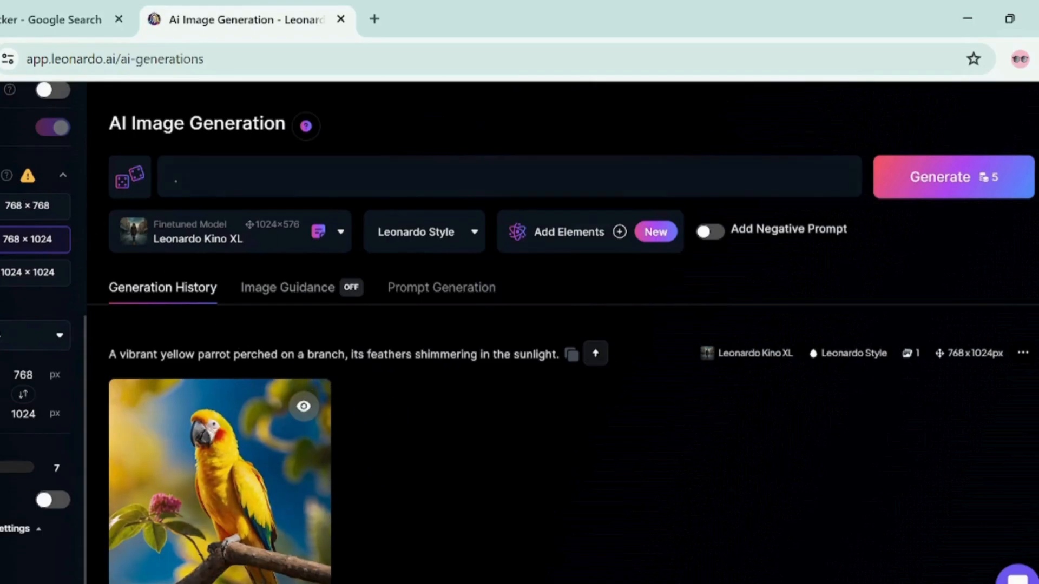
- Clear the main prompt and ideate prompts from the basic idea "yellow parrot" in Prompt Generation
left_click(177, 177)
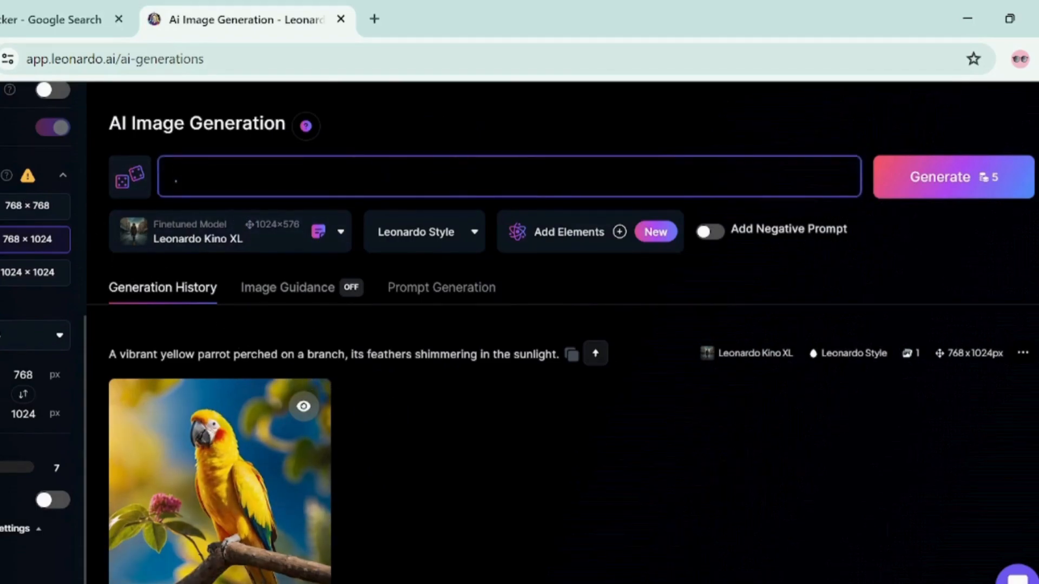
key("BackSpace")
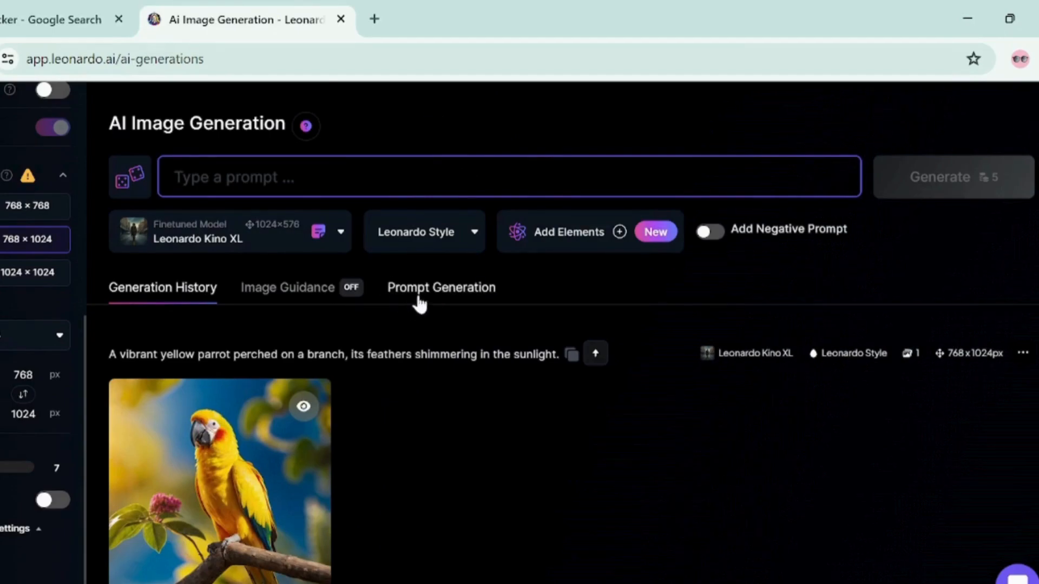
left_click(459, 293)
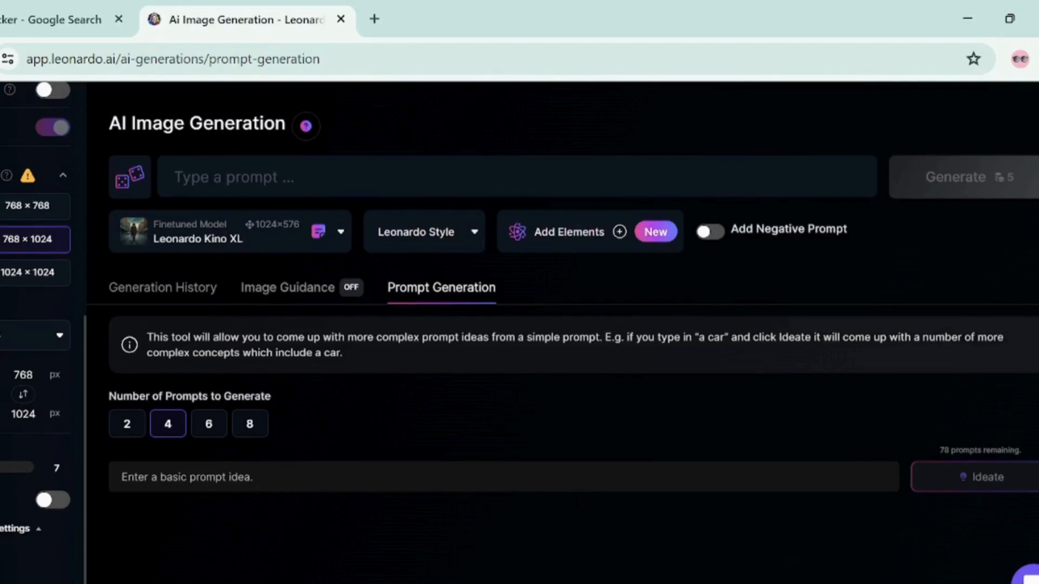
type("yellow parrot")
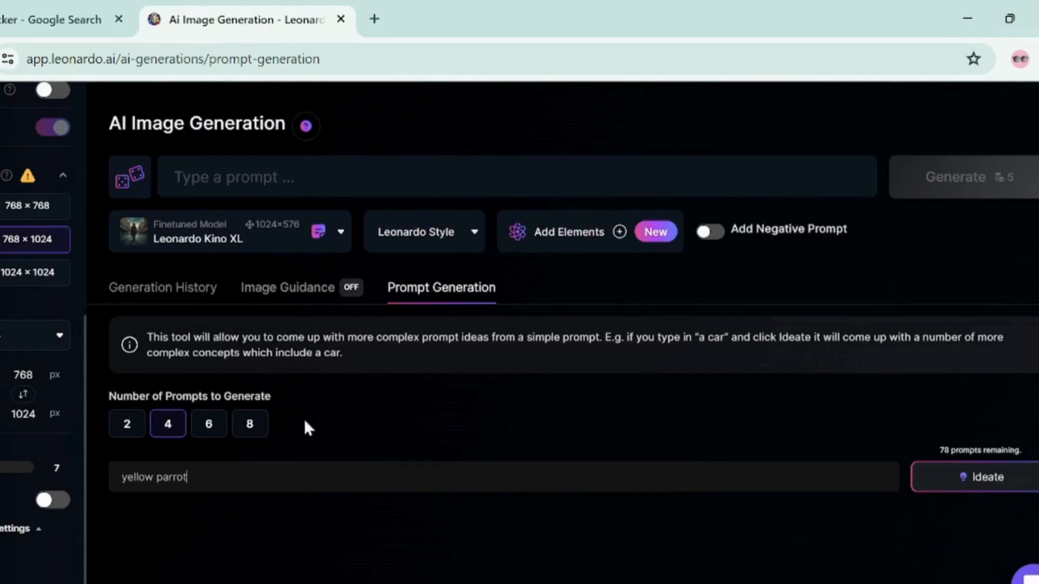
left_click(946, 477)
- Generate an image using the first suggested prompt as the main prompt and view it in the generation history
scroll(411, 430, "down", 3)
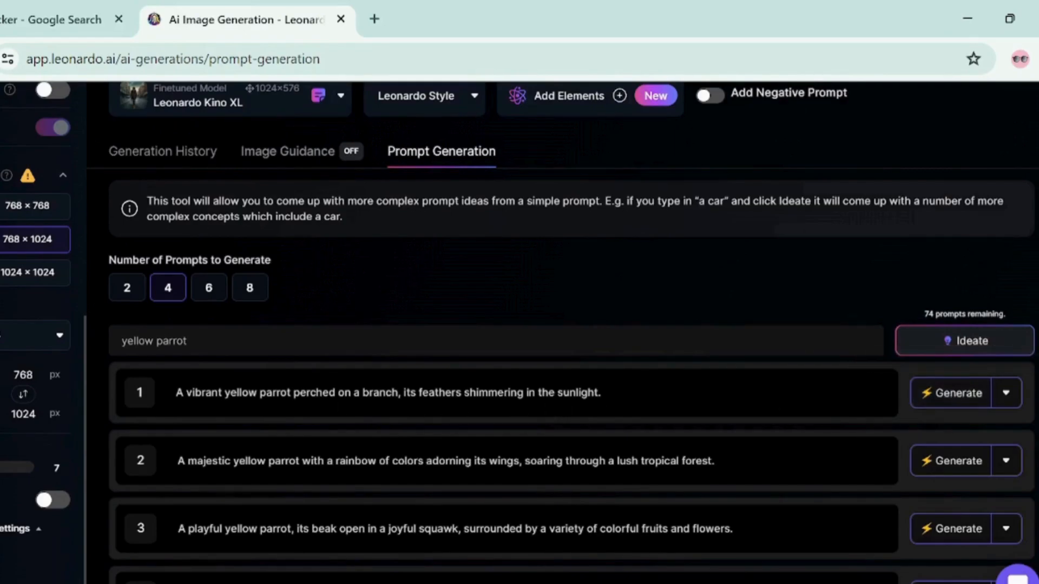
left_click_drag(601, 394, 184, 411)
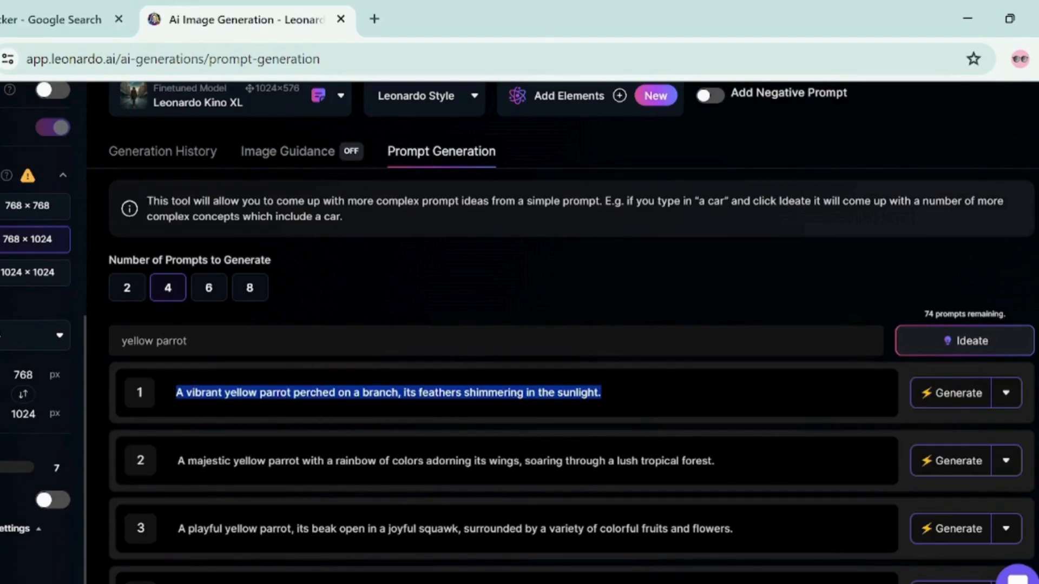
scroll(345, 253, "up", 3)
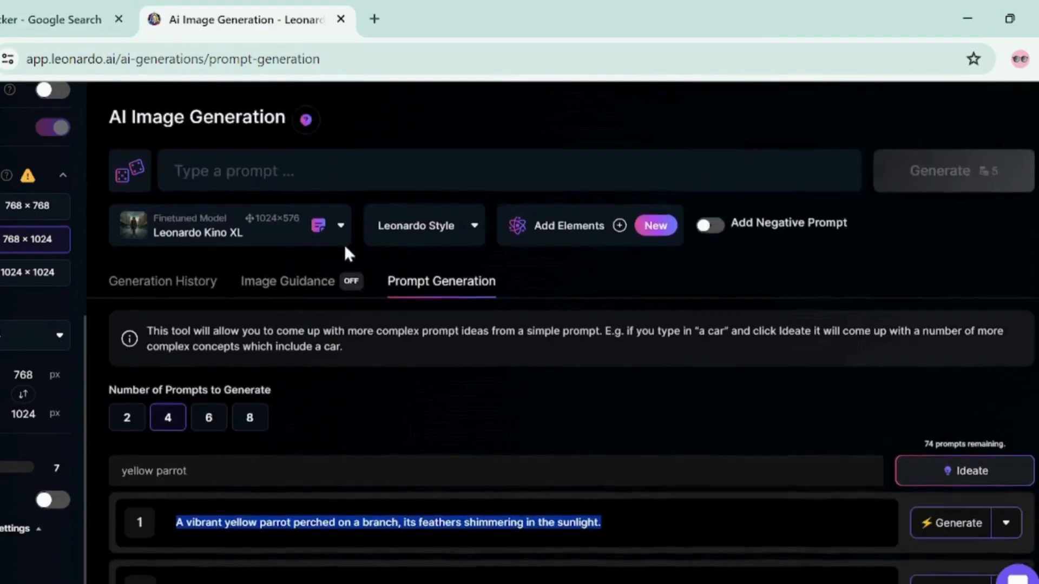
left_click(288, 178)
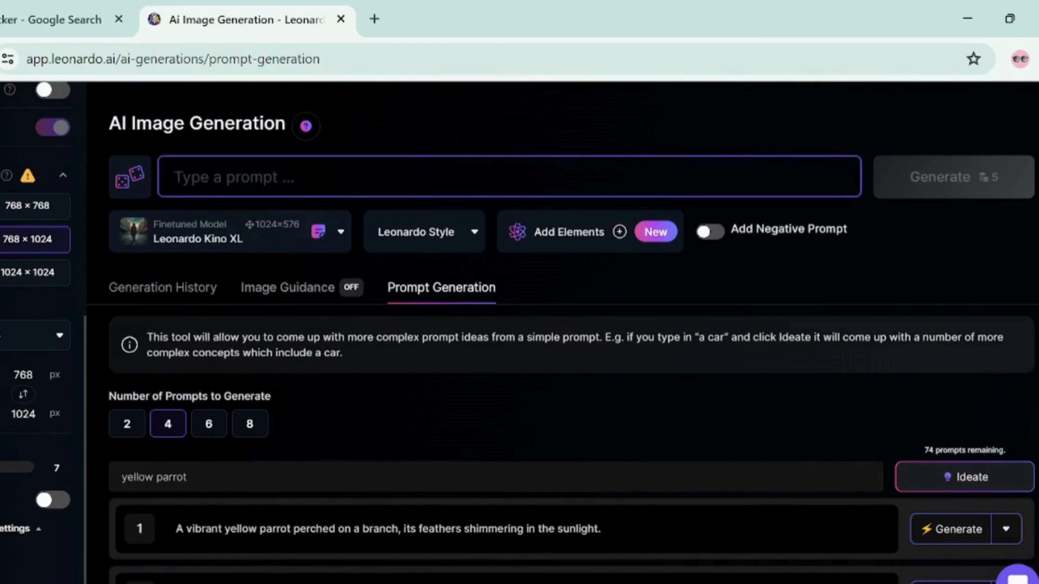
type("A vibrant yellow parrot perched on a branch, its feathers shimmering in the sunlight.")
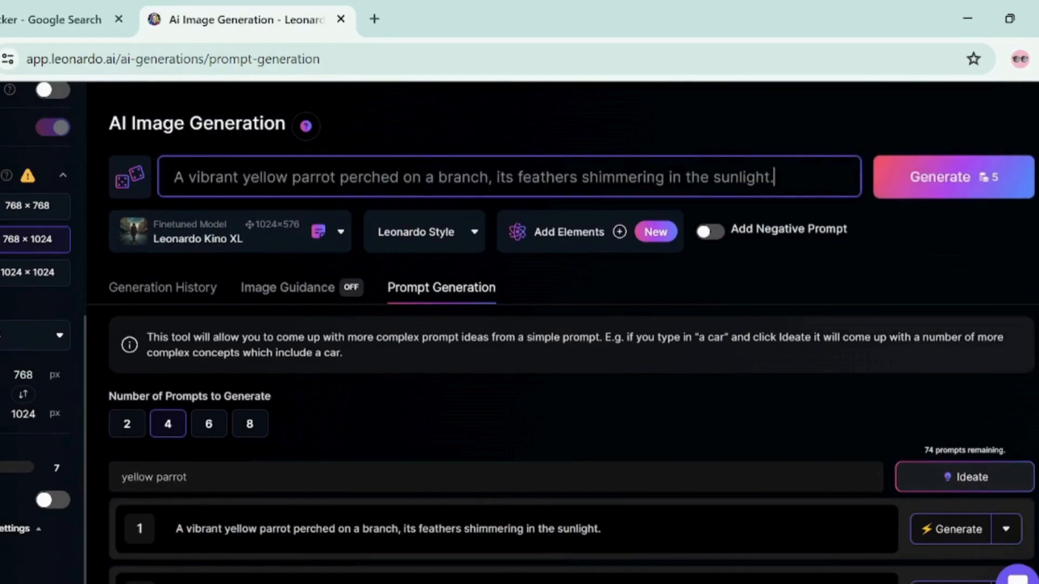
left_click(924, 187)
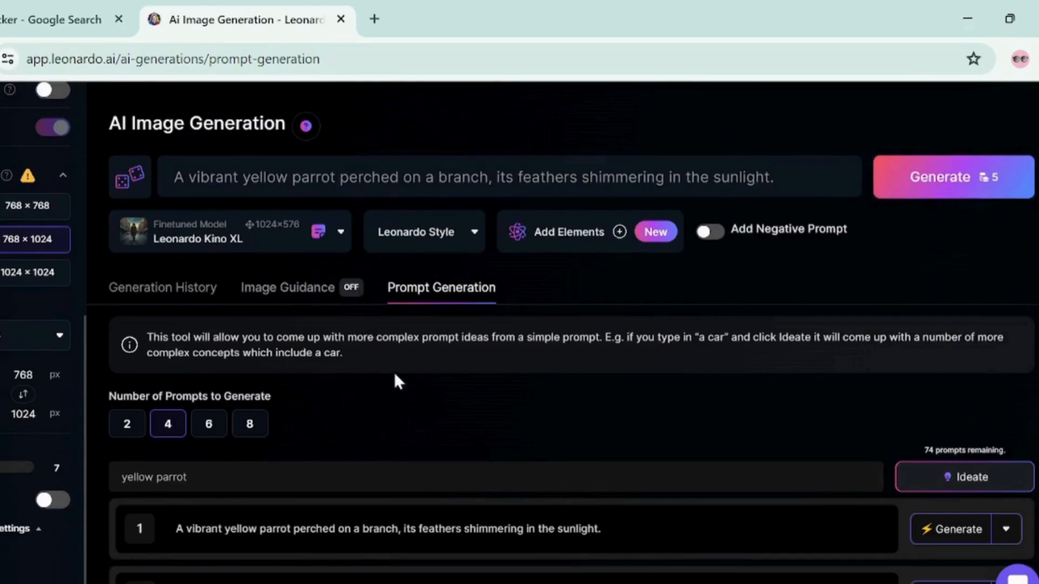
left_click(182, 291)
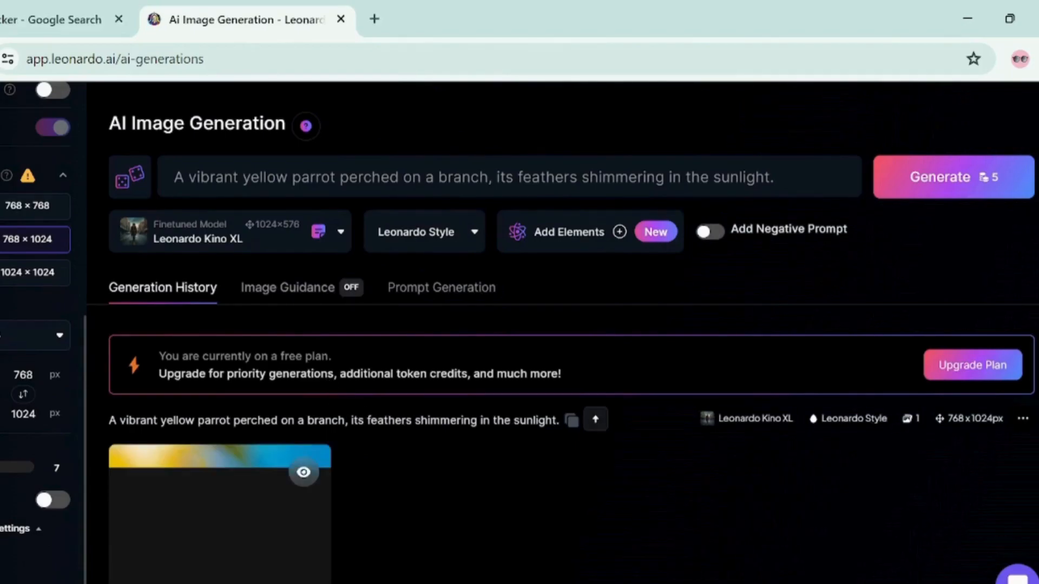
scroll(569, 508, "down", 3)
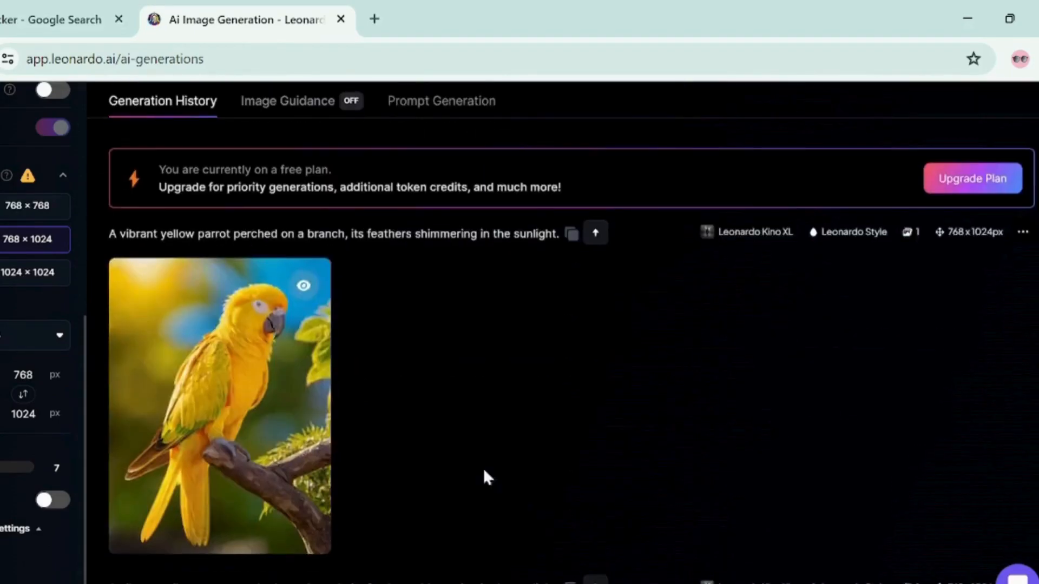
- Raise the screen brightness in the Windows quick settings and dismiss them
mouse_move(303, 415)
key("super+a")
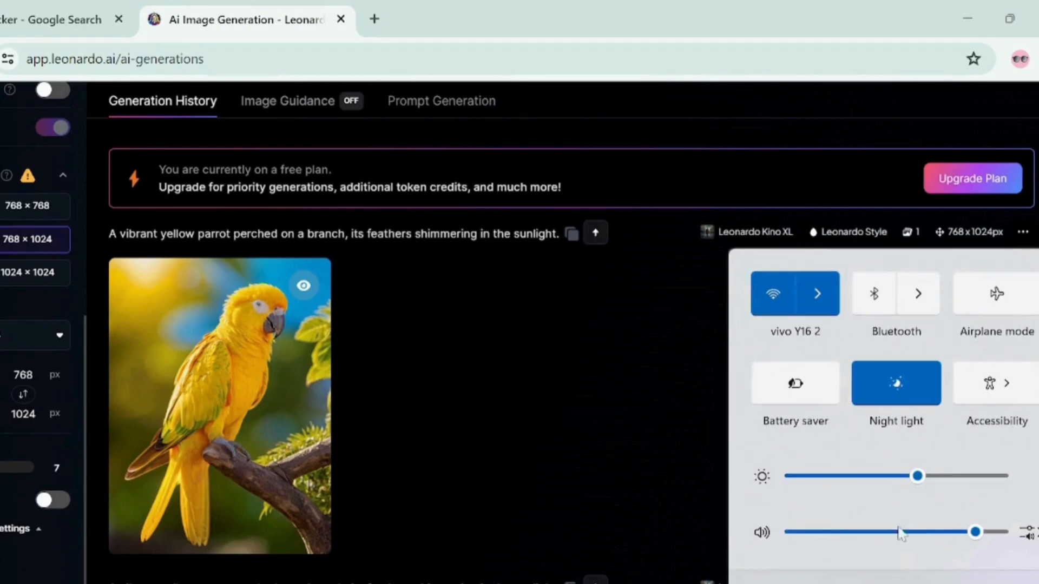
left_click(971, 476)
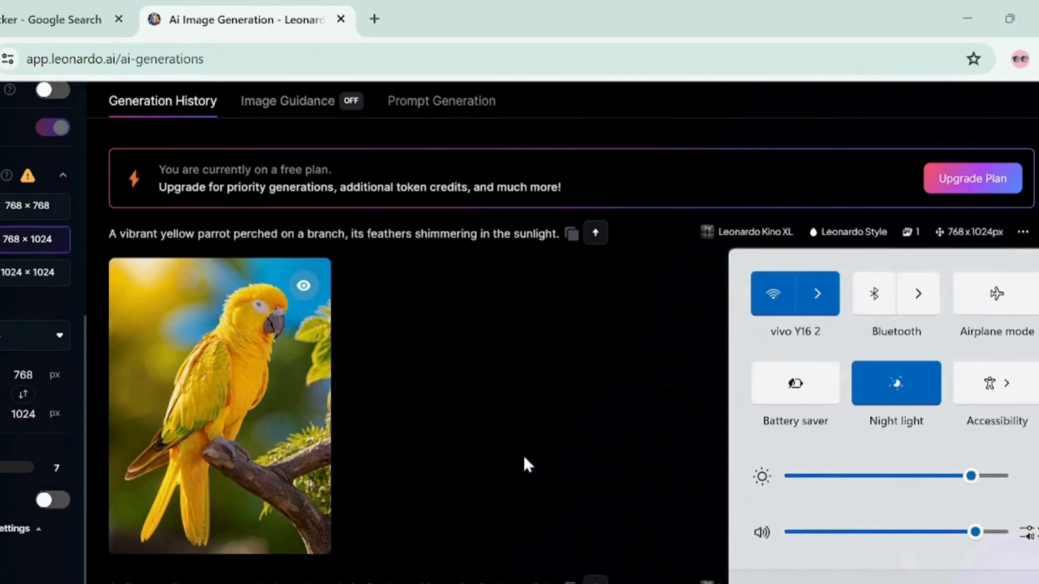
left_click(511, 464)
- Download the newly generated yellow parrot image
mouse_move(295, 321)
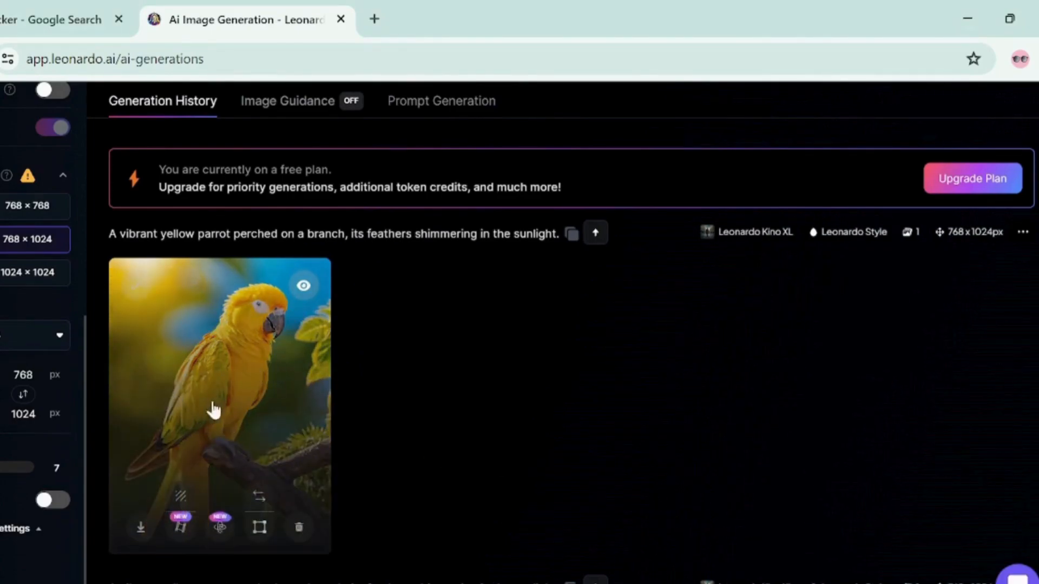
left_click(137, 531)
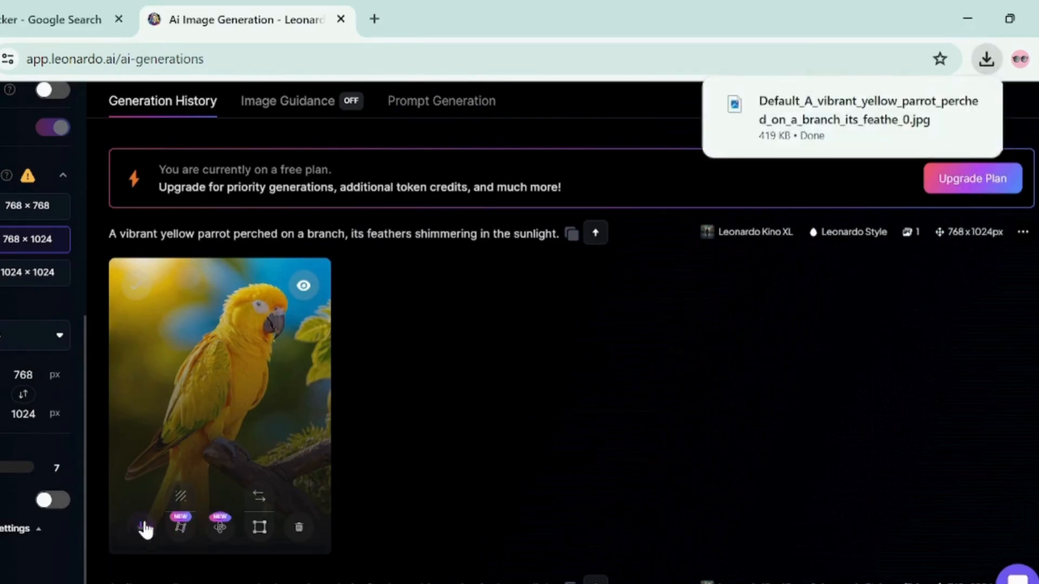
- Ideate two prompts from the basic idea "young girl" in Prompt Generation
scroll(390, 392, "up", 3)
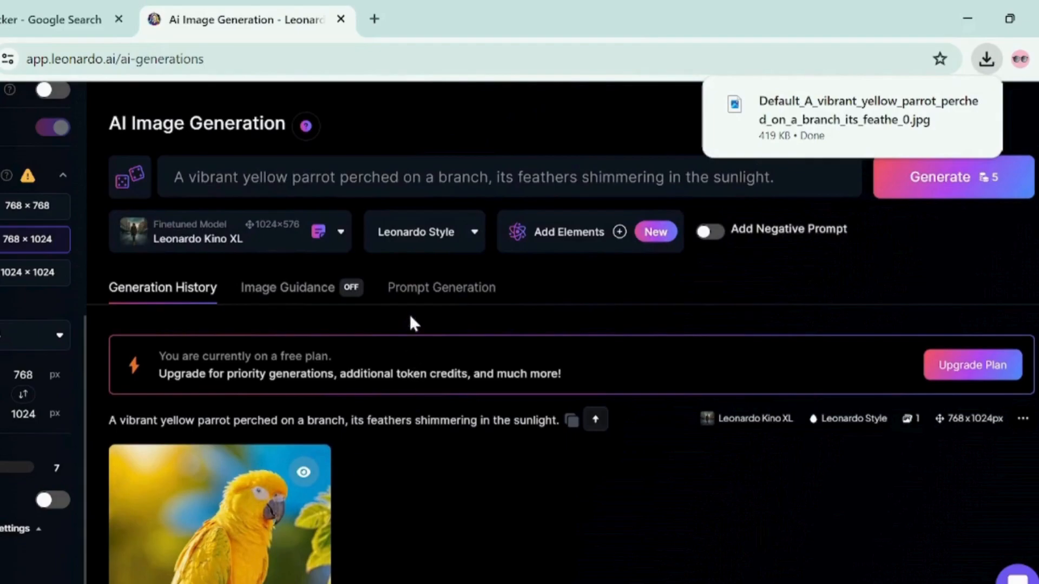
left_click(433, 290)
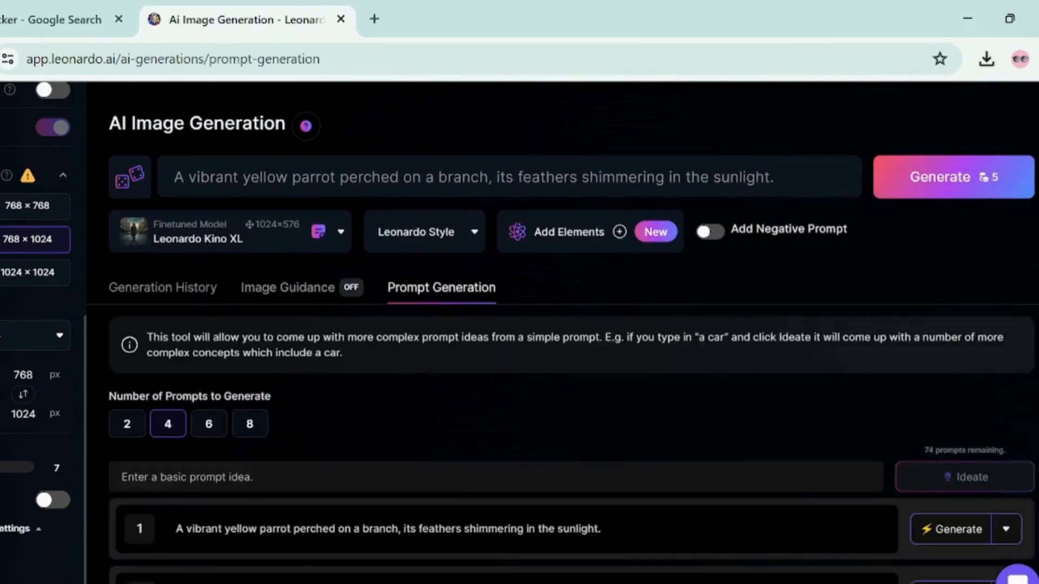
left_click(116, 431)
scroll(270, 427, "down", 3)
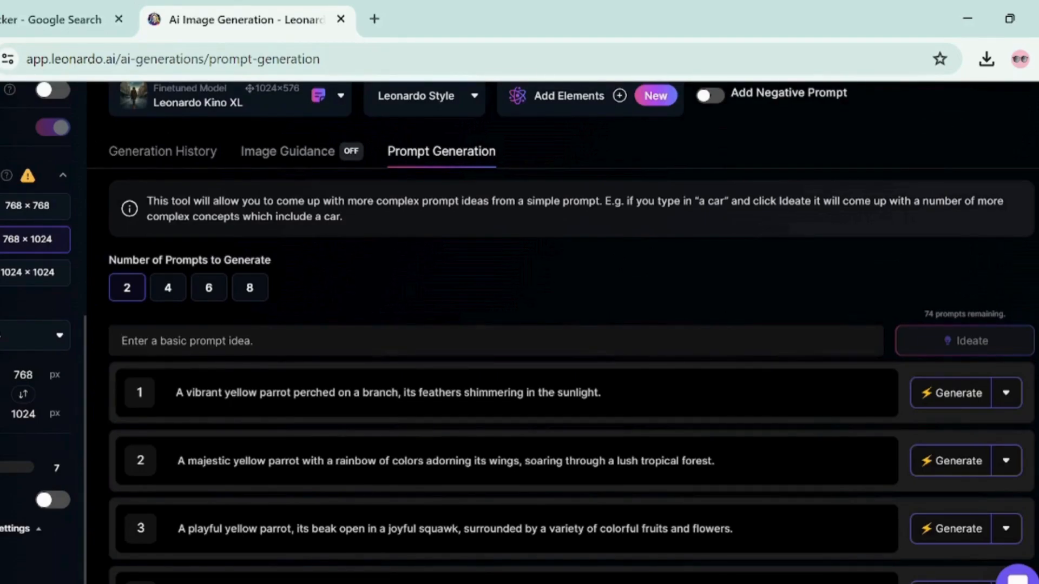
type("young girl")
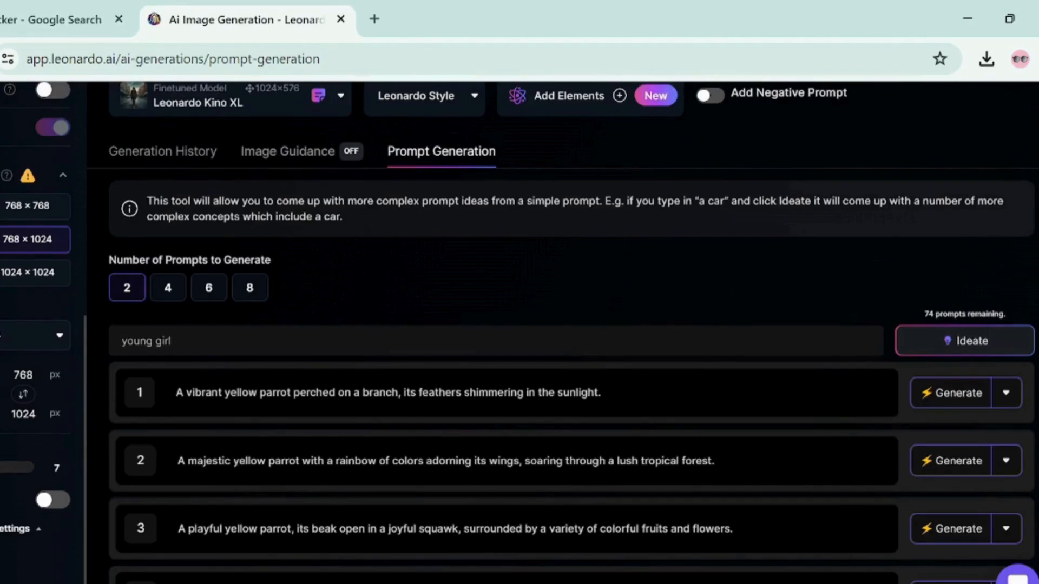
left_click(952, 342)
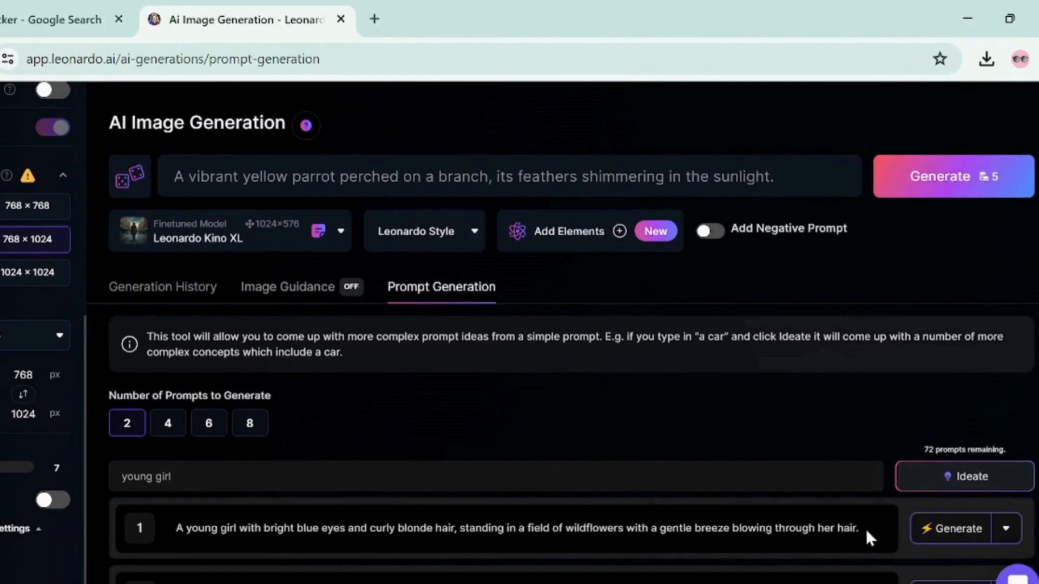
- Replace the main prompt with the first suggested prompt, about a young girl standing in a field of wildflowers
left_click_drag(865, 531, 170, 526)
key("ctrl+c")
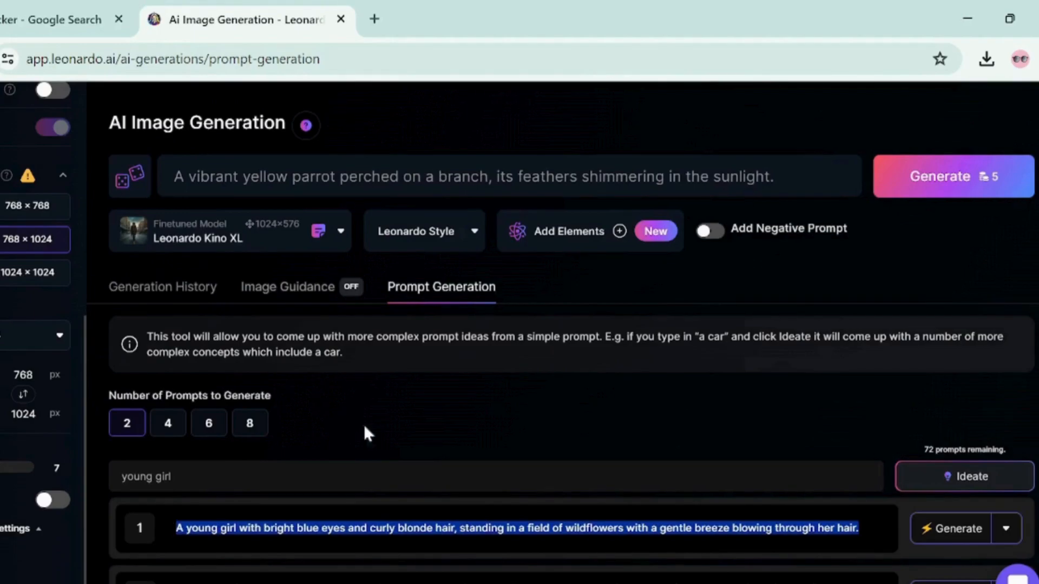
left_click_drag(776, 177, 289, 177)
left_click_drag(266, 239, 152, 223)
key("ctrl+v")
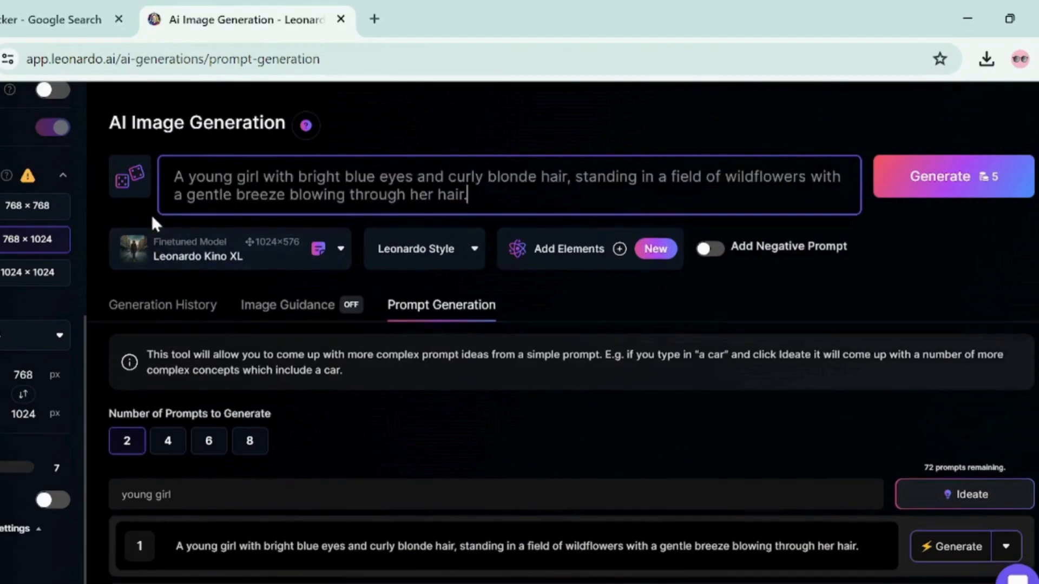
- Generate the young girl image and view it in the generation history
left_click(961, 184)
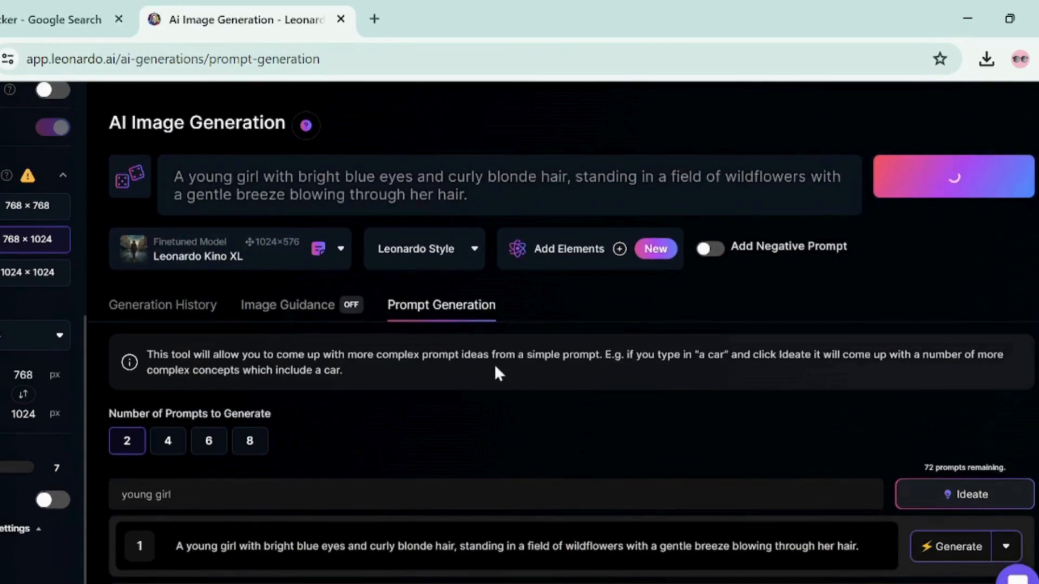
left_click(182, 303)
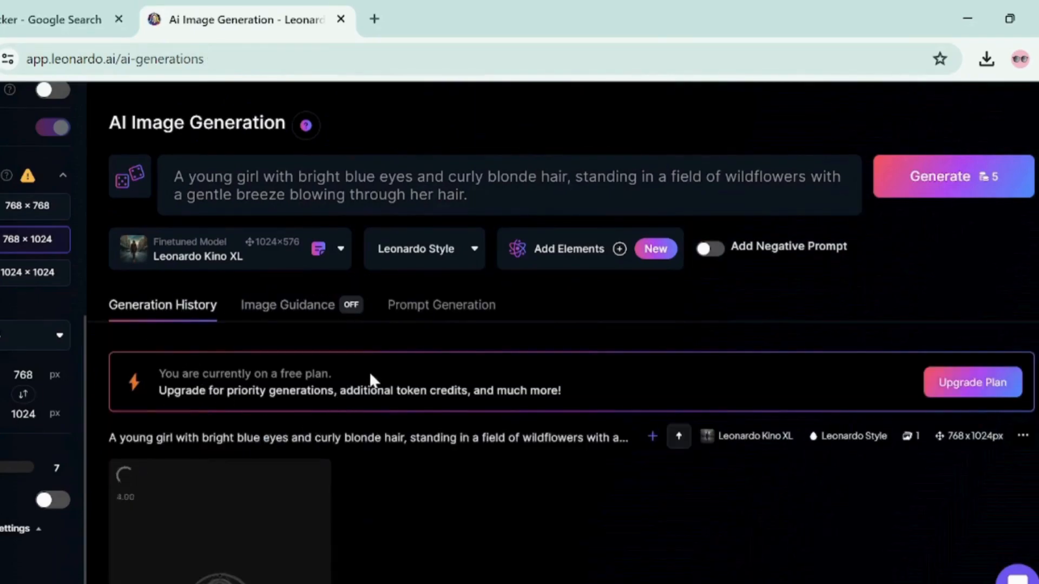
scroll(370, 373, "down", 2)
scroll(371, 436, "down", 3)
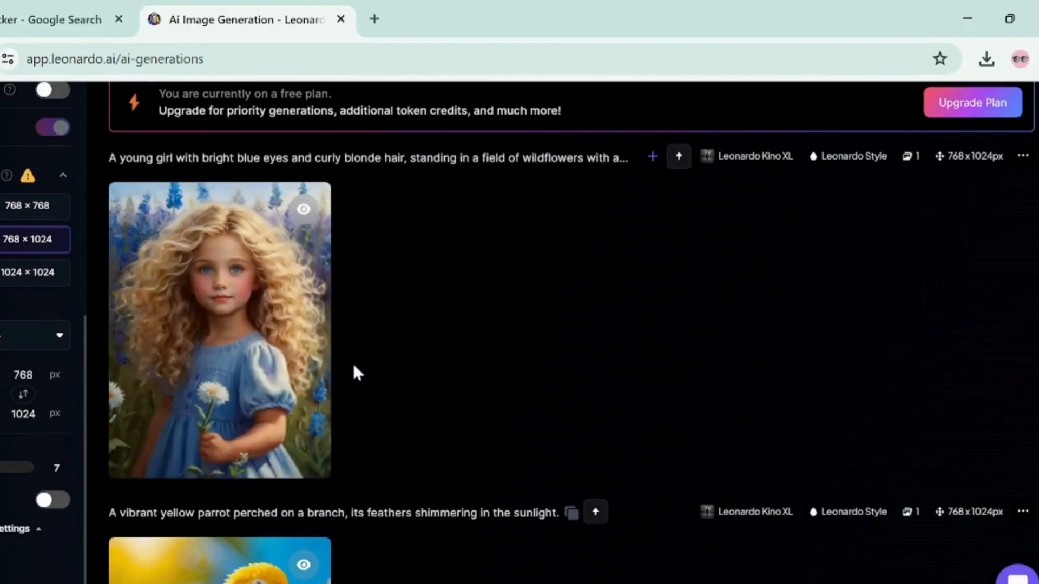
- Ideate four prompts from the basic idea "luxary unique hose" in Prompt Generation
scroll(355, 373, "up", 5)
left_click(432, 308)
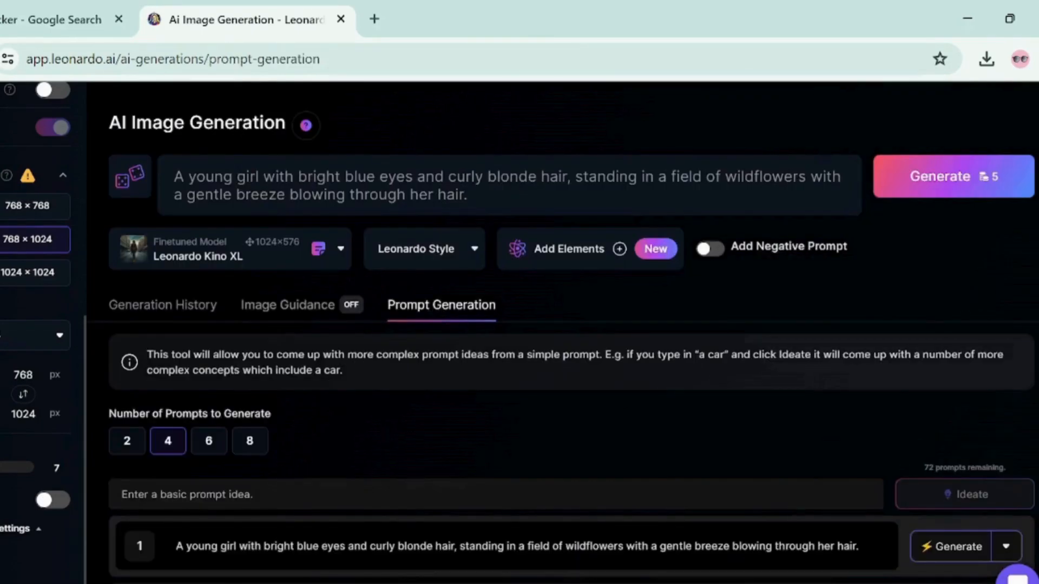
type("luxary")
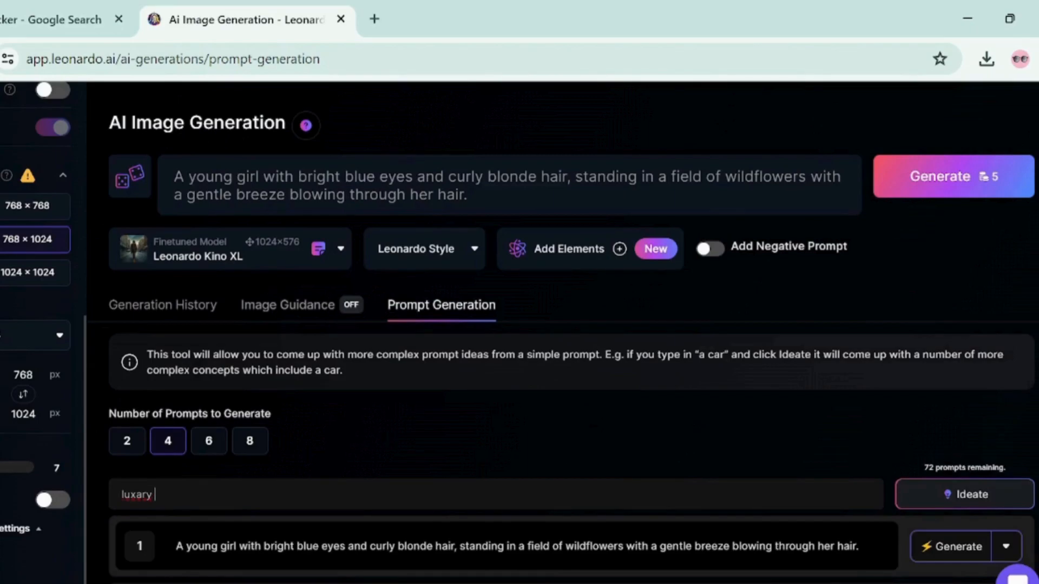
type("unique hose")
key("Return")
scroll(245, 394, "down", 3)
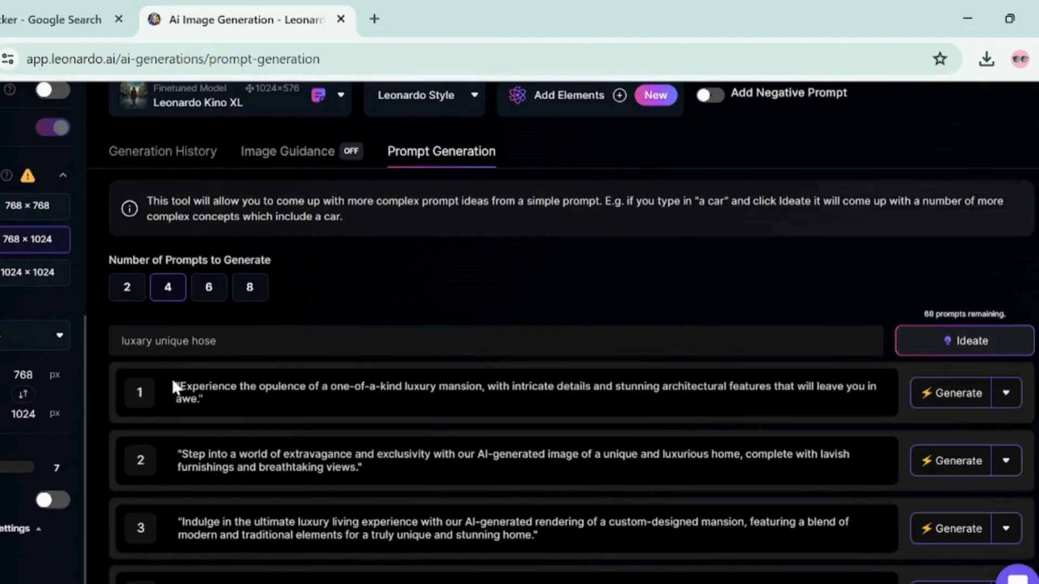
- Replace the main prompt with the first suggested prompt, about the opulence of a one-of-a-kind luxury mansion
left_click_drag(174, 385, 184, 416)
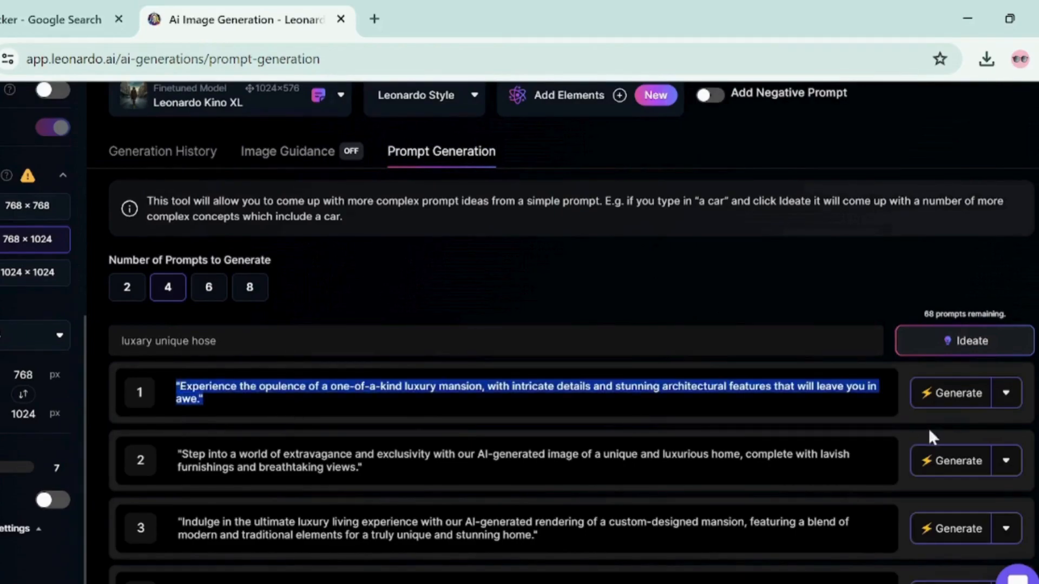
right_click(567, 384)
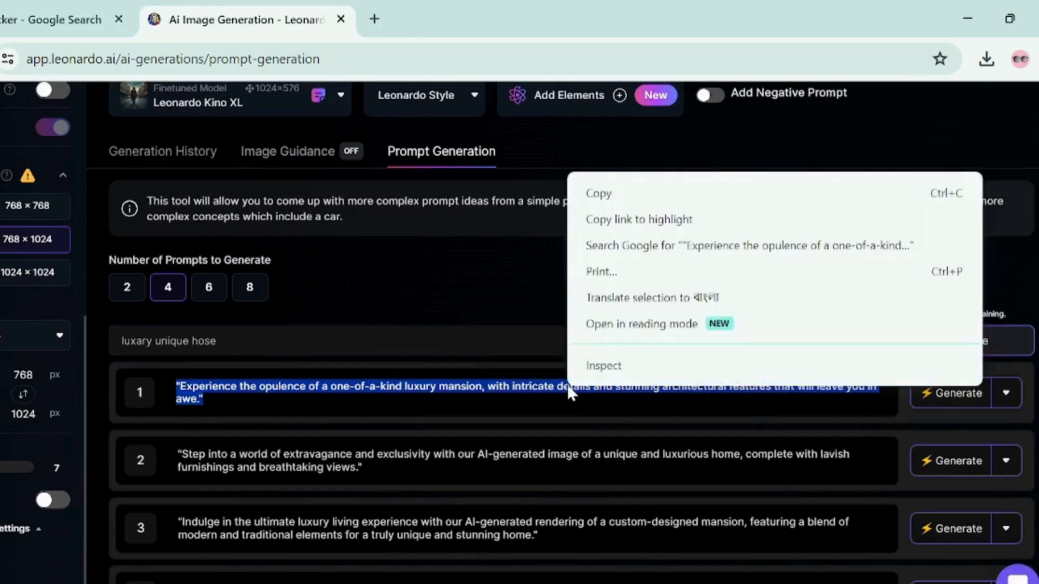
left_click(633, 195)
scroll(396, 281, "up", 3)
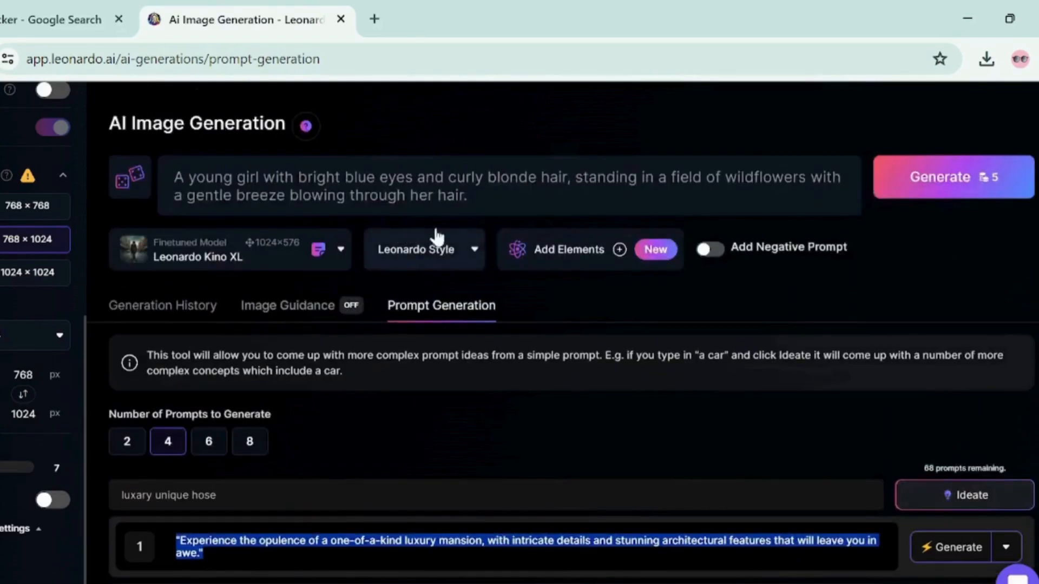
left_click_drag(468, 196, 173, 178)
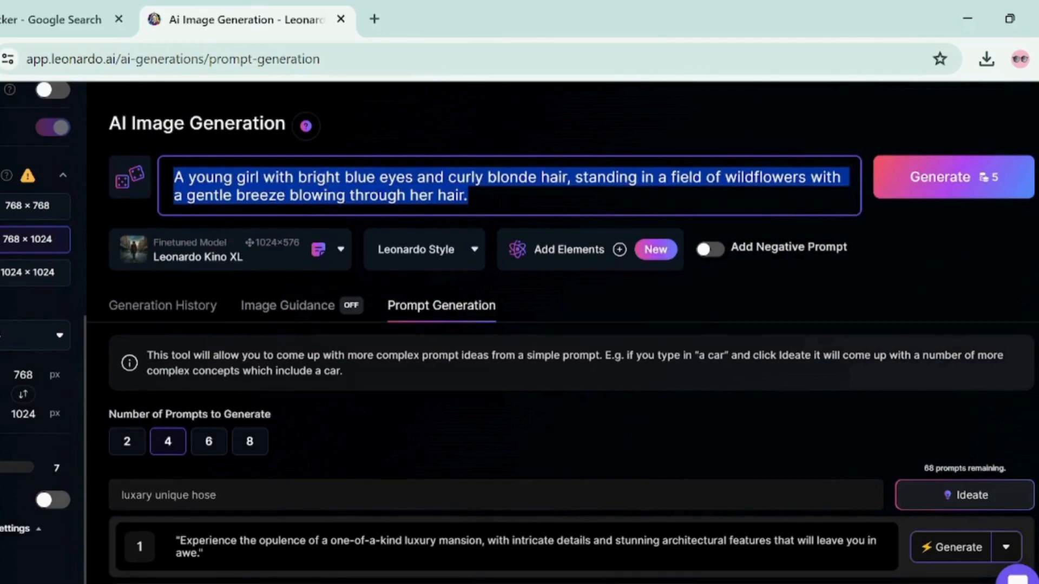
key("ctrl+v")
- Generate the luxury mansion image and download it from the generation history
key("Return")
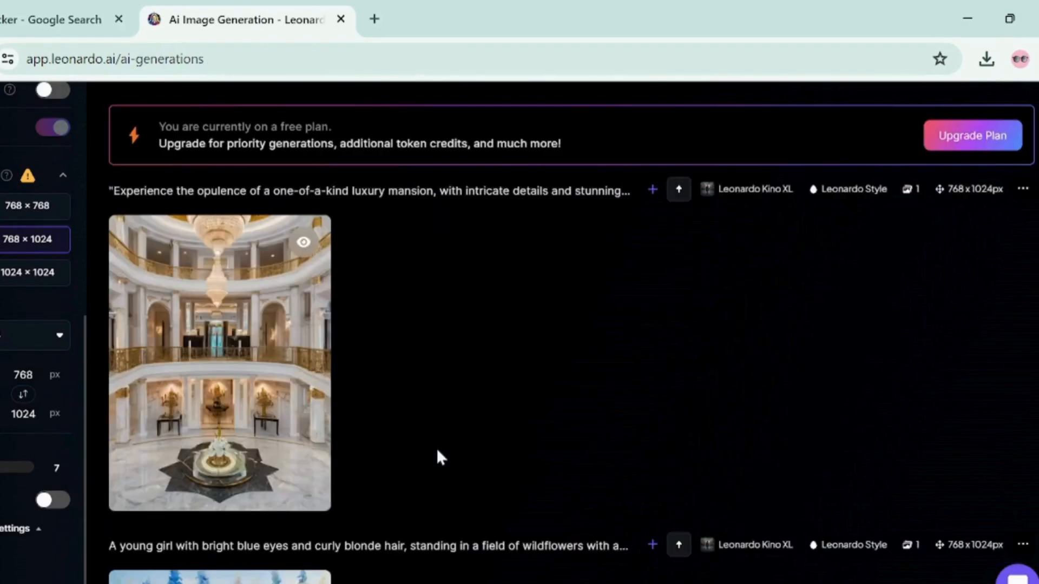
mouse_move(232, 413)
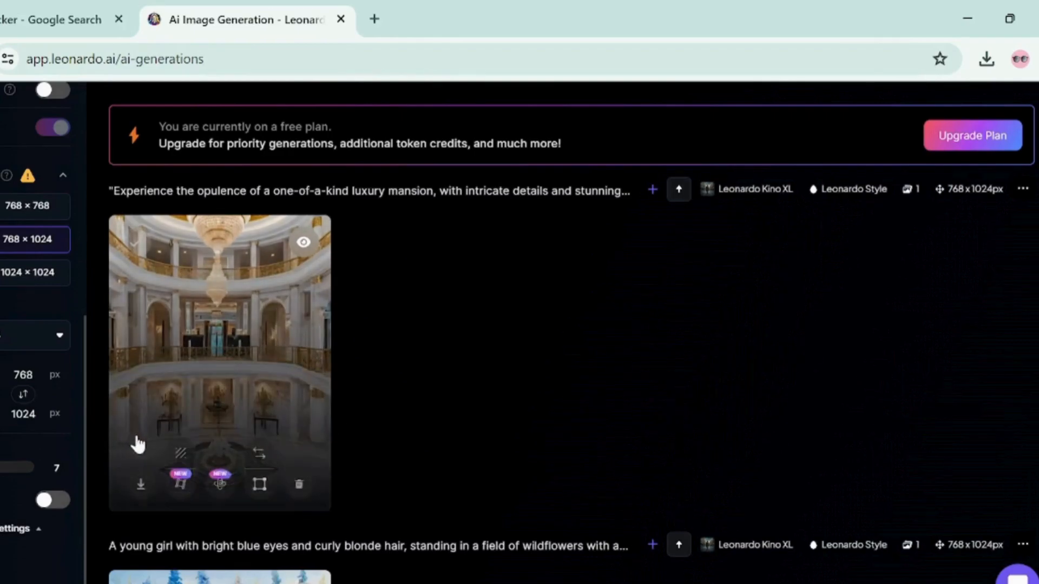
left_click(144, 484)
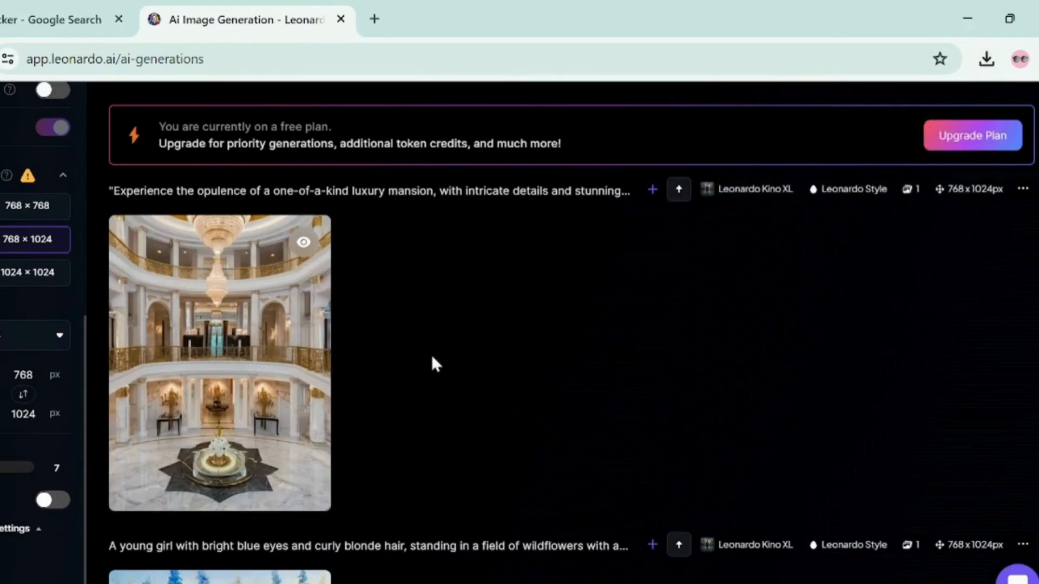
scroll(433, 357, "up", 5)
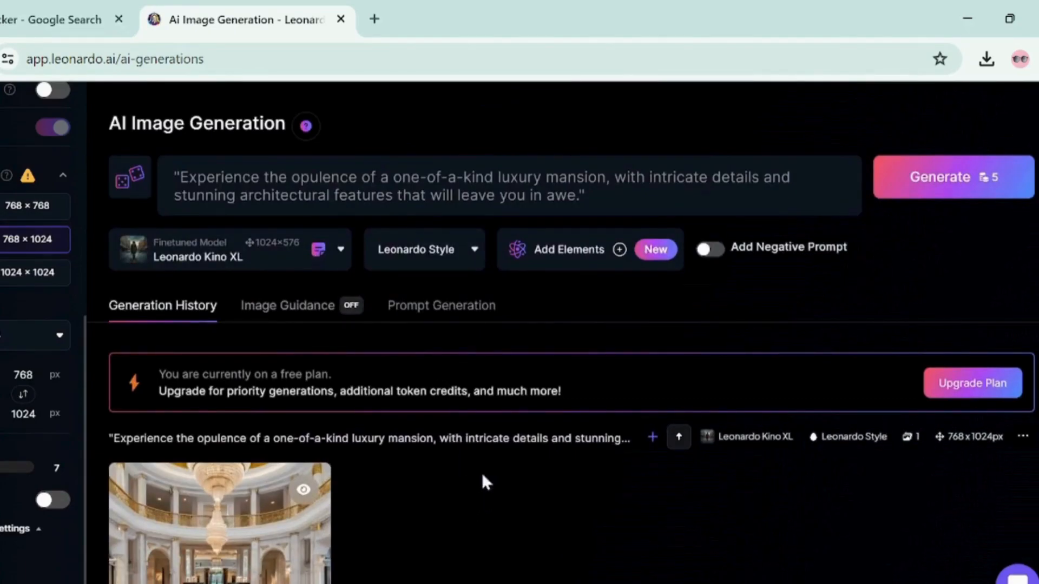
scroll(490, 463, "down", 3)
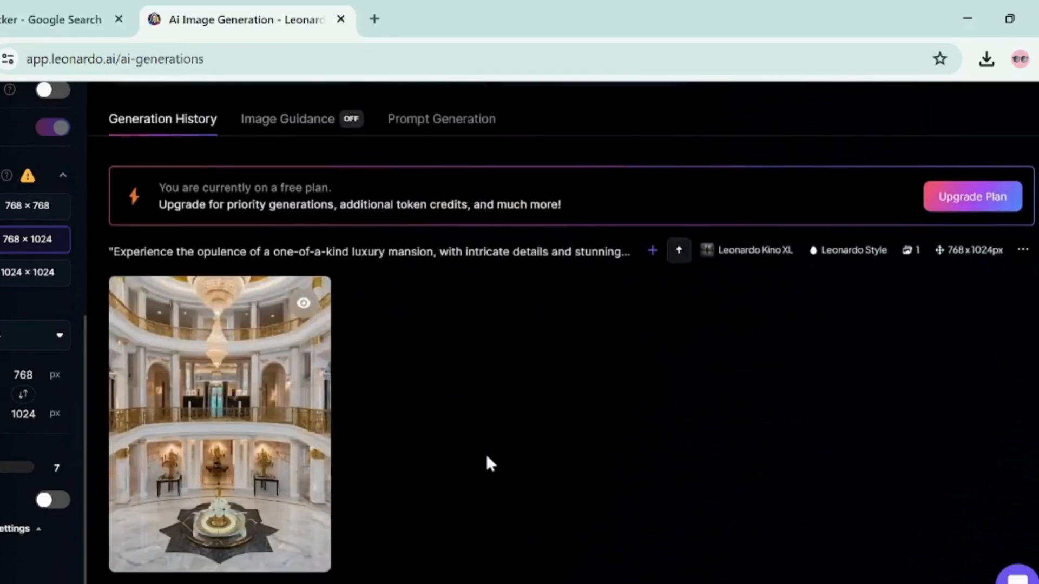
left_click(427, 121)
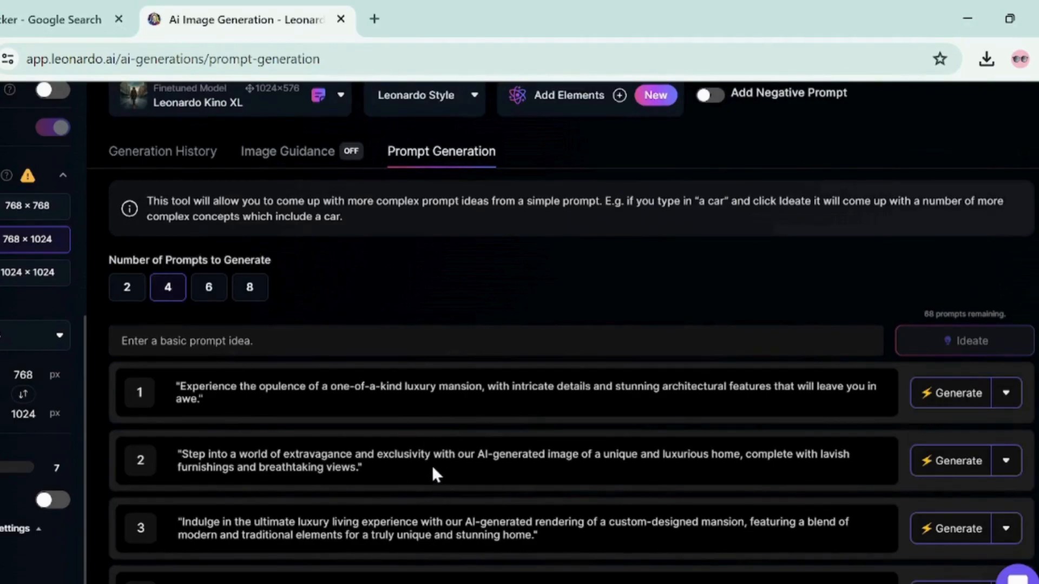
scroll(430, 466, "up", 3)
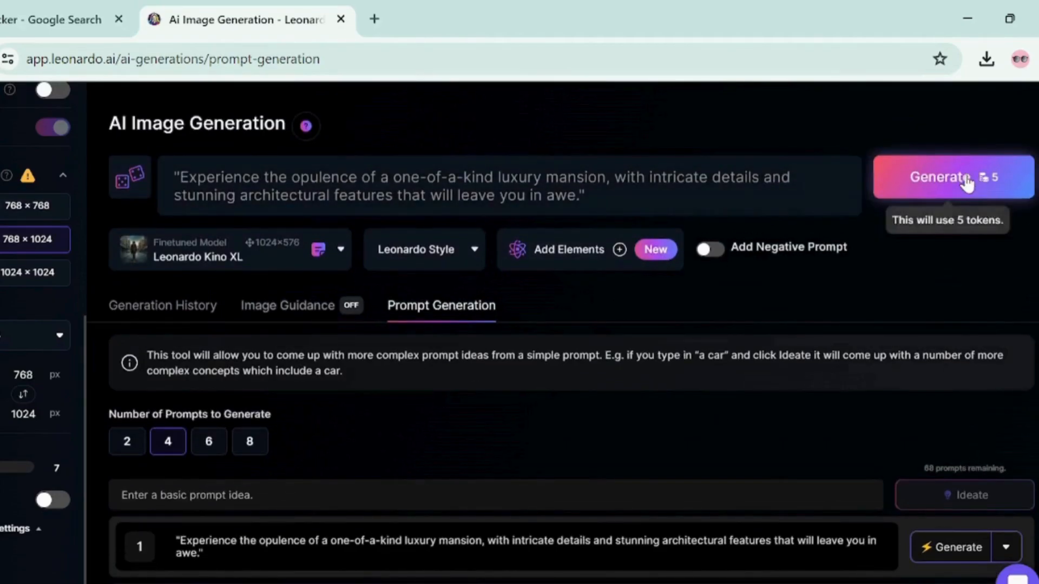
scroll(329, 464, "down", 2)
scroll(243, 412, "down", 1)
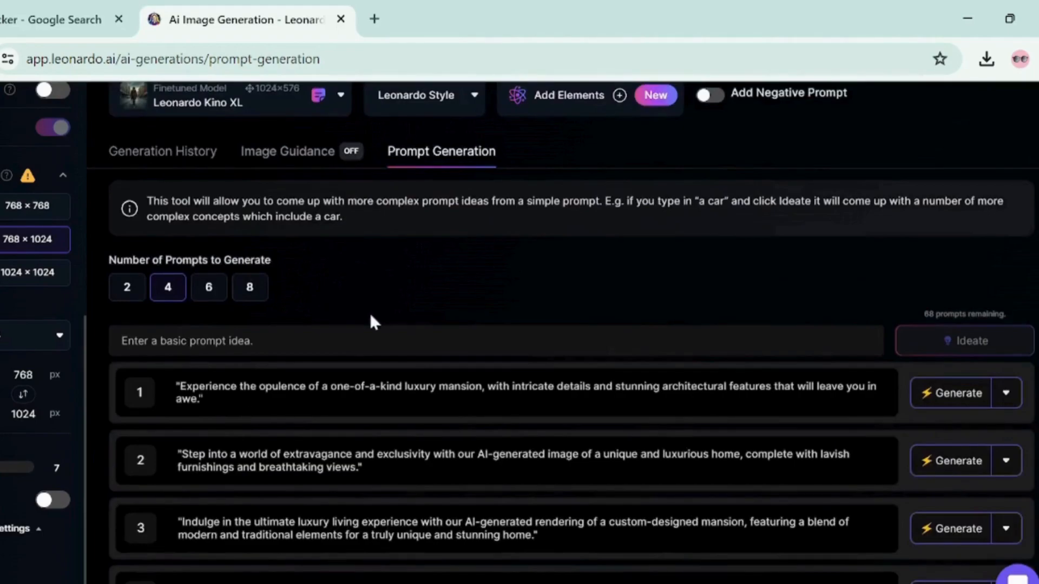
- Return to the generation history and download the luxury mansion image again
left_click(187, 155)
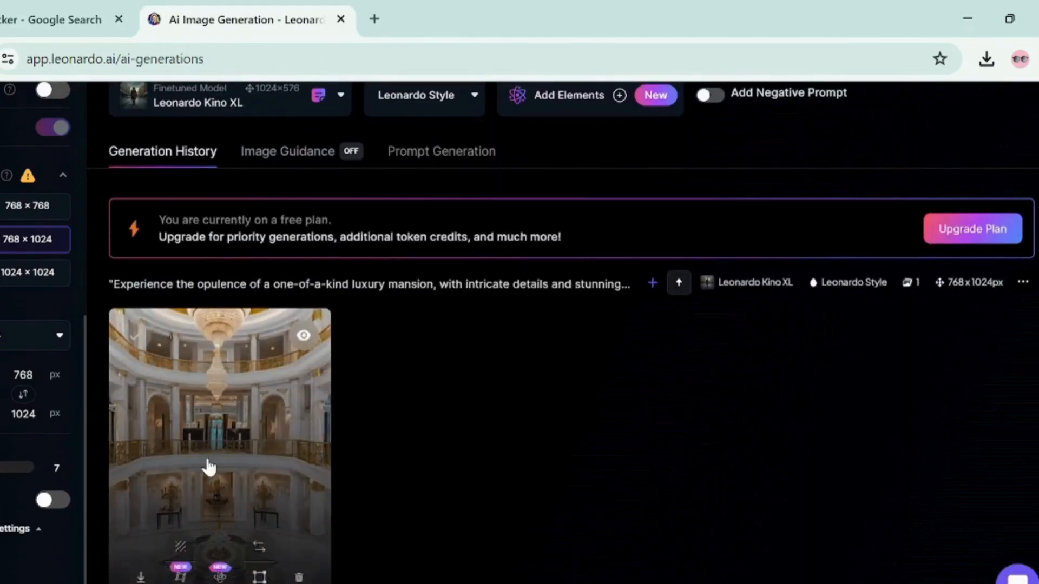
scroll(204, 459, "down", 3)
left_click(143, 395)
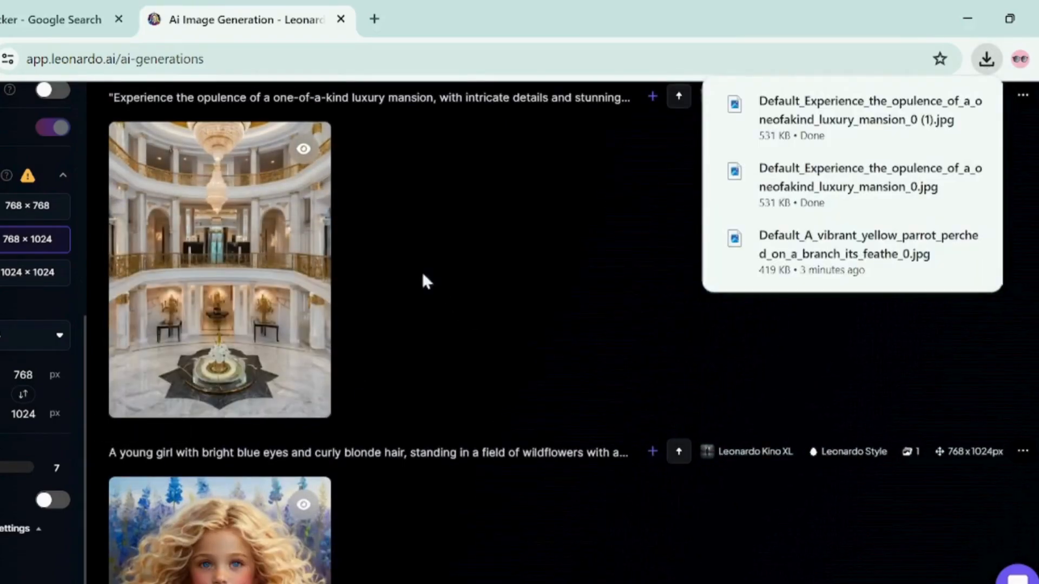
left_click(286, 281)
left_click(287, 281)
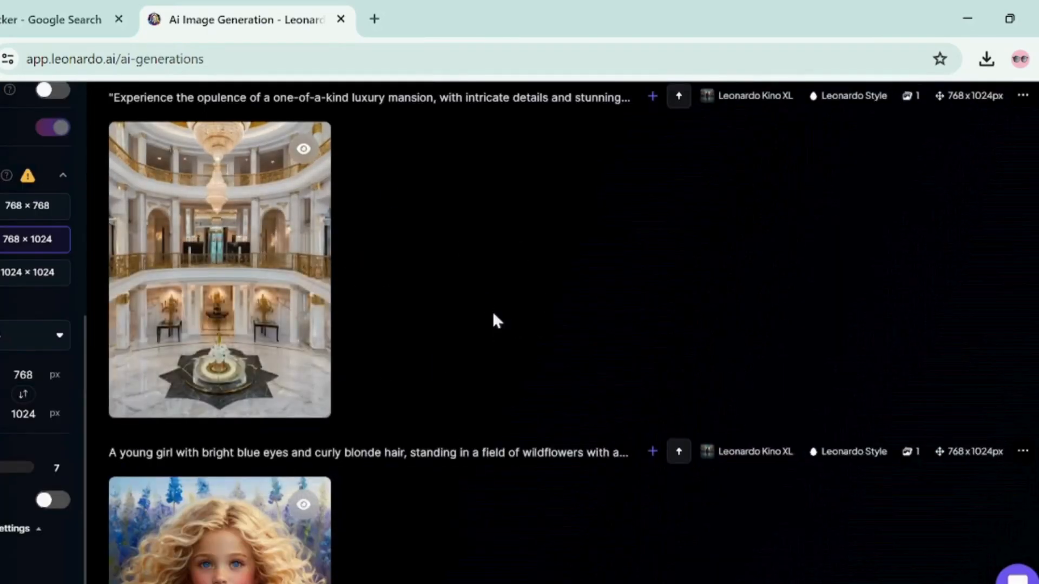
mouse_move(214, 297)
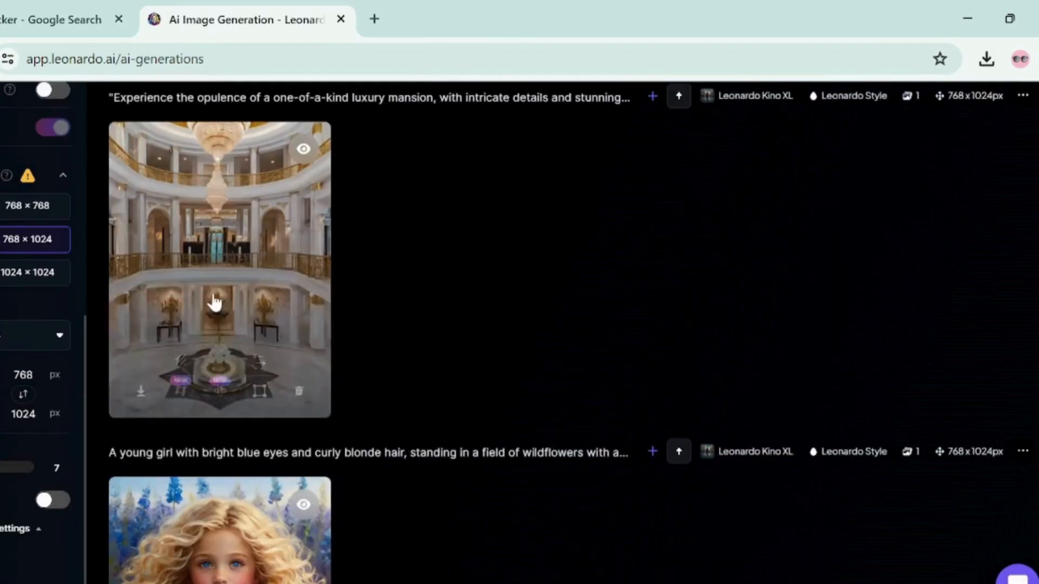
scroll(470, 330, "up", 1)
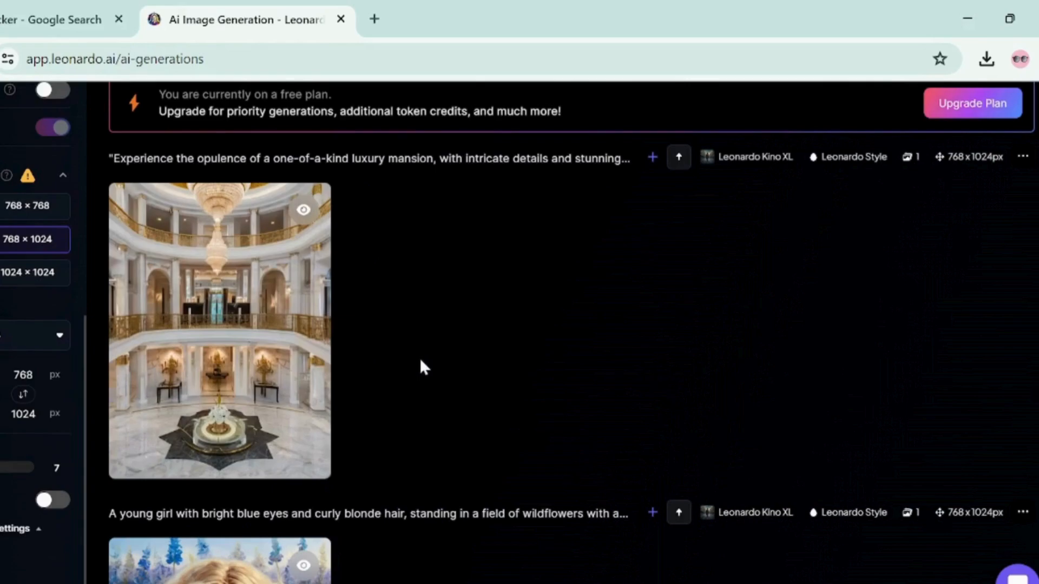
mouse_move(213, 366)
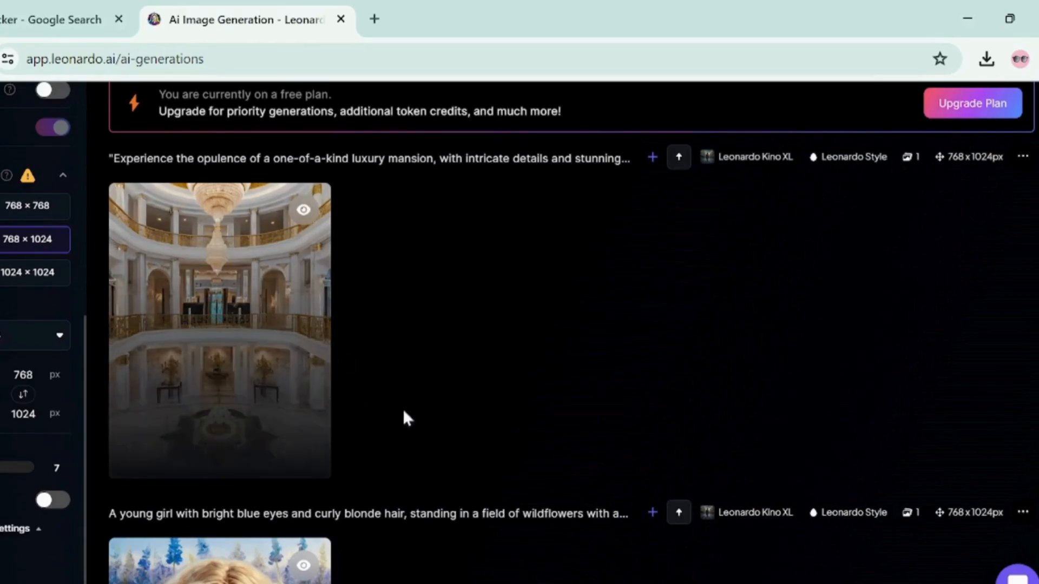